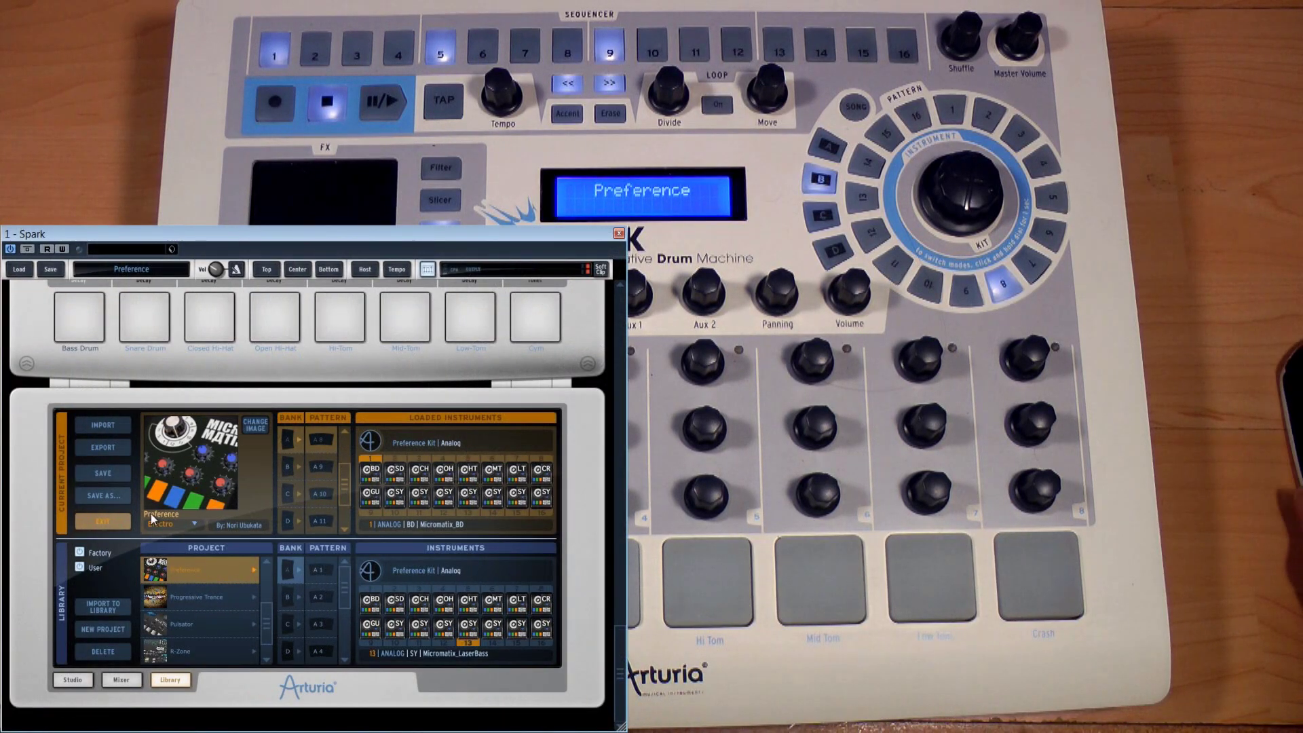
# Step: Load an Empty Project with a kit as New Project_32 and open its Current Project panel
pyautogui.click(120, 522)
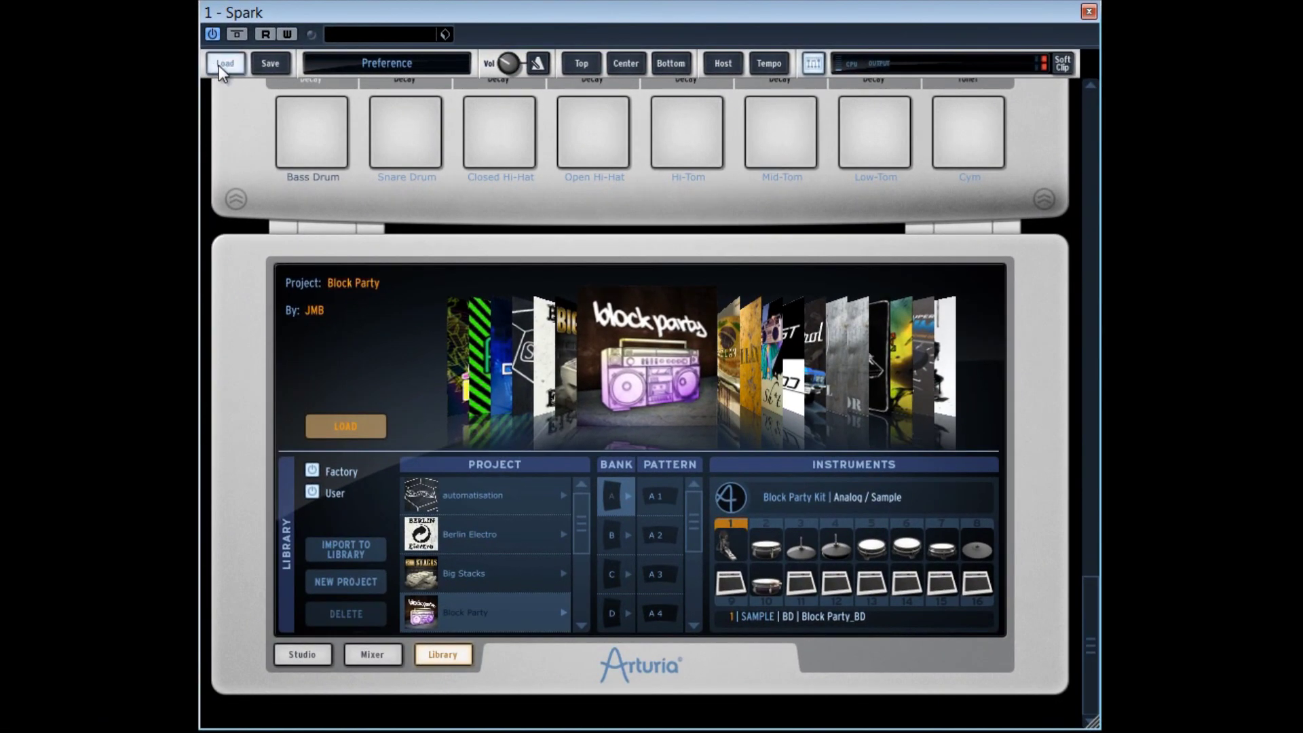
pyautogui.click(218, 65)
pyautogui.moveTo(237, 109)
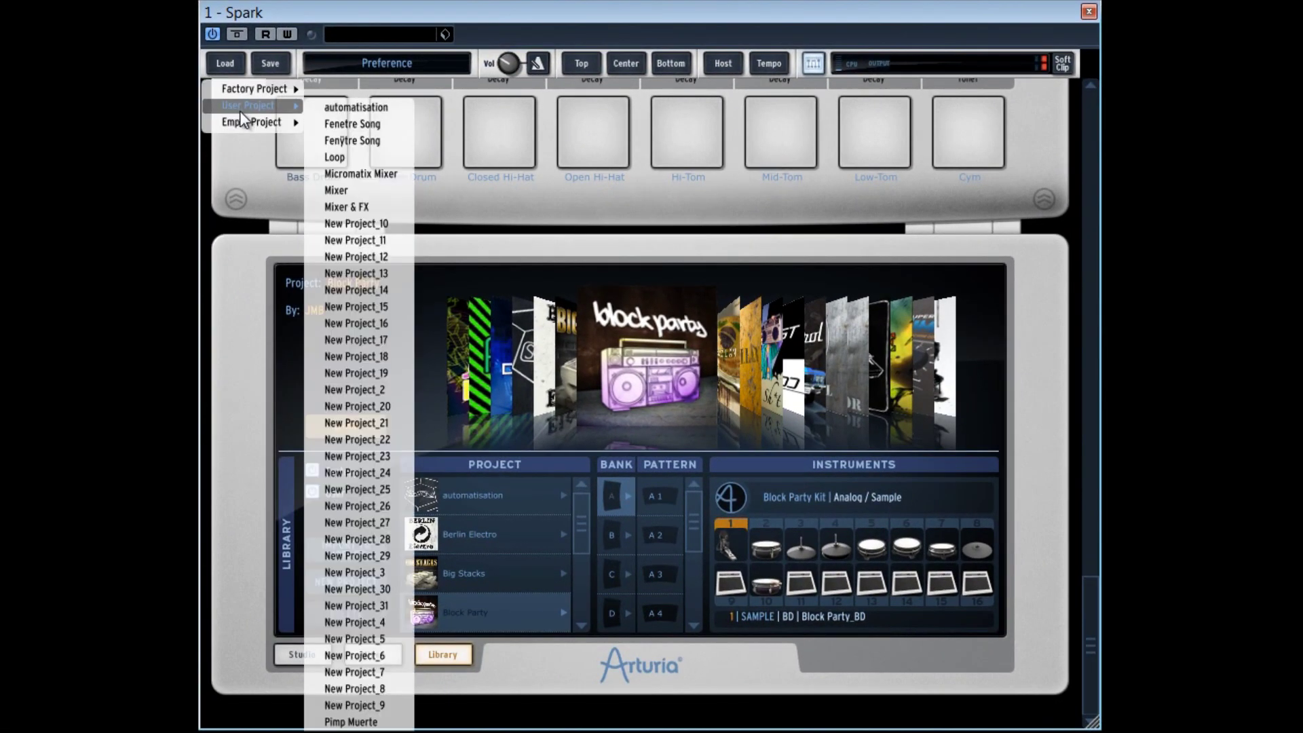
pyautogui.click(336, 137)
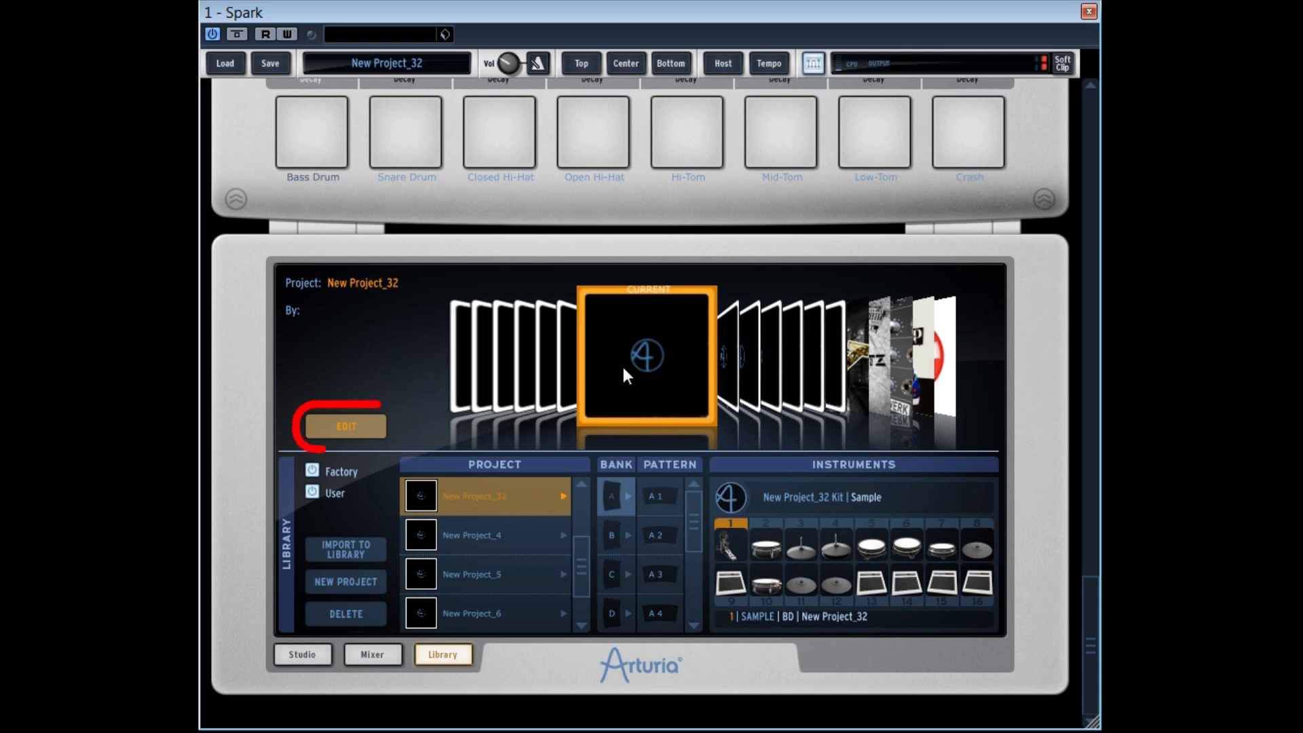
pyautogui.click(351, 430)
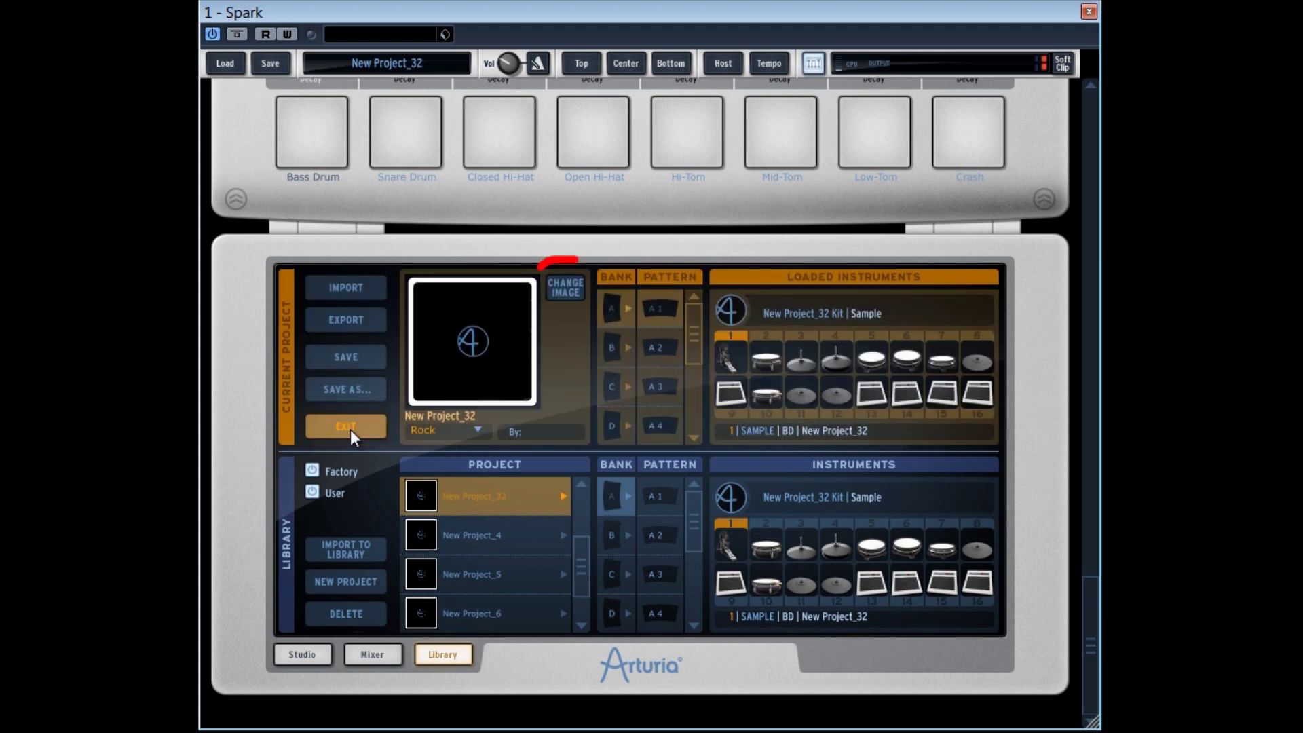
# Step: Set the avatar JPG from the TUTO SPARK folder as New Project_32's project image
pyautogui.click(569, 289)
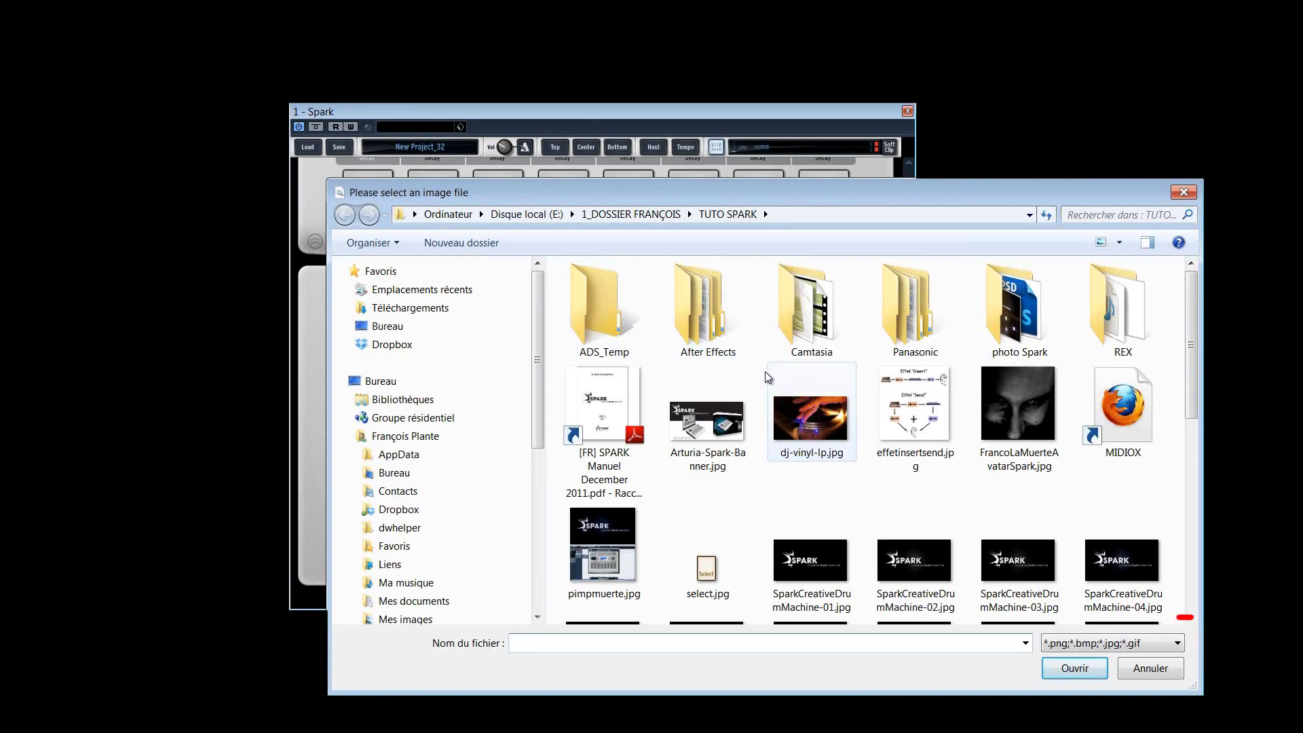
pyautogui.click(1116, 644)
pyautogui.click(977, 670)
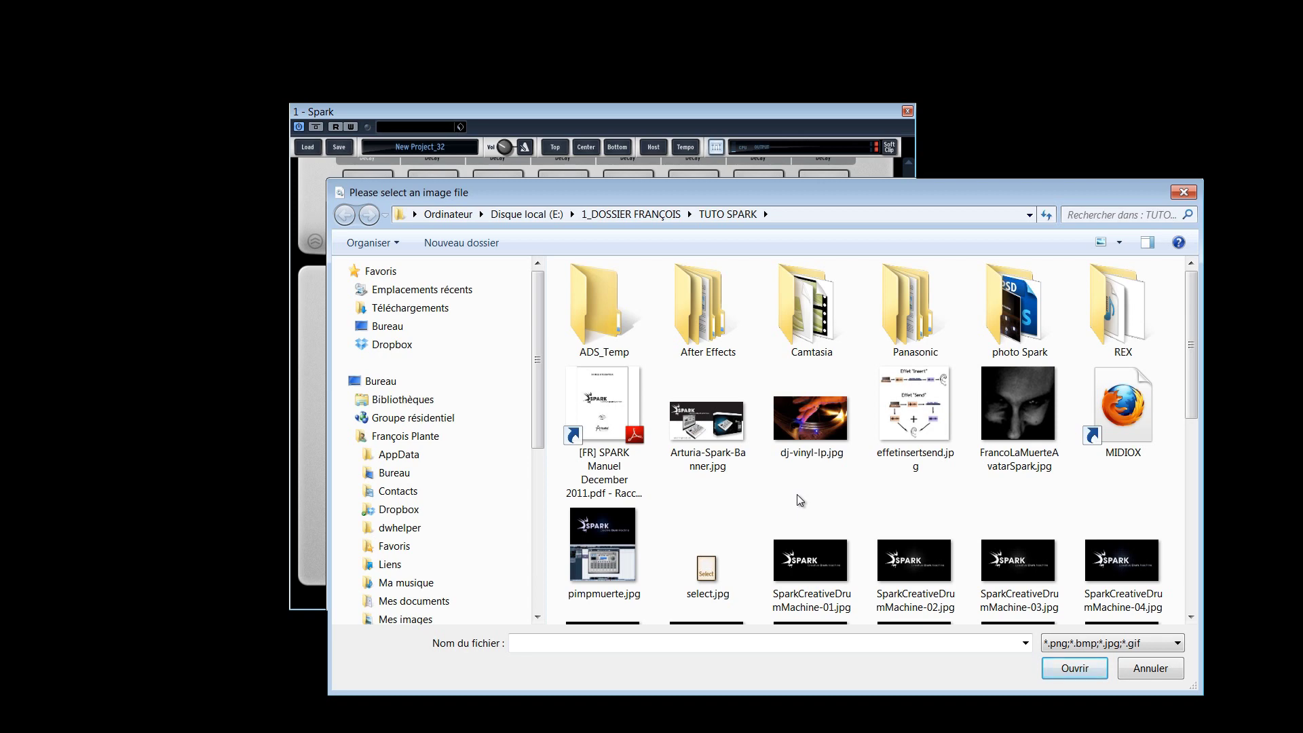
pyautogui.click(1014, 407)
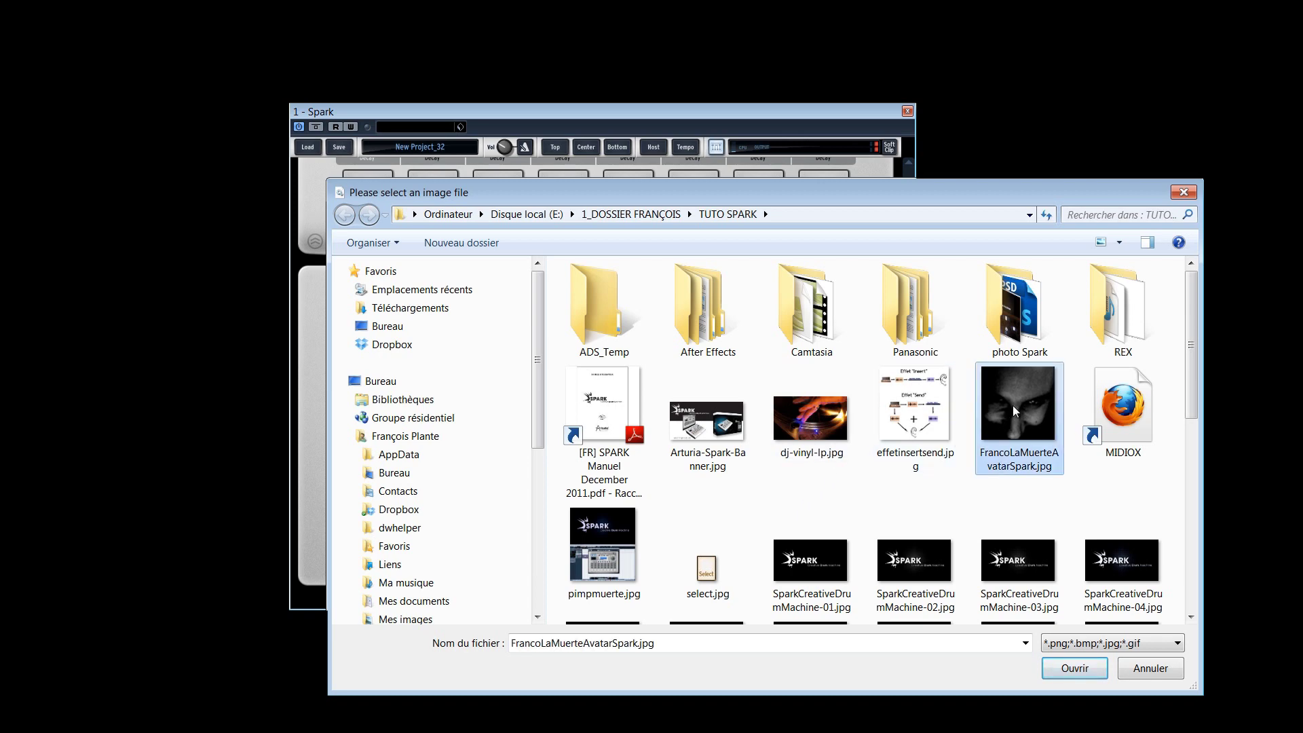
pyautogui.doubleClick(1019, 402)
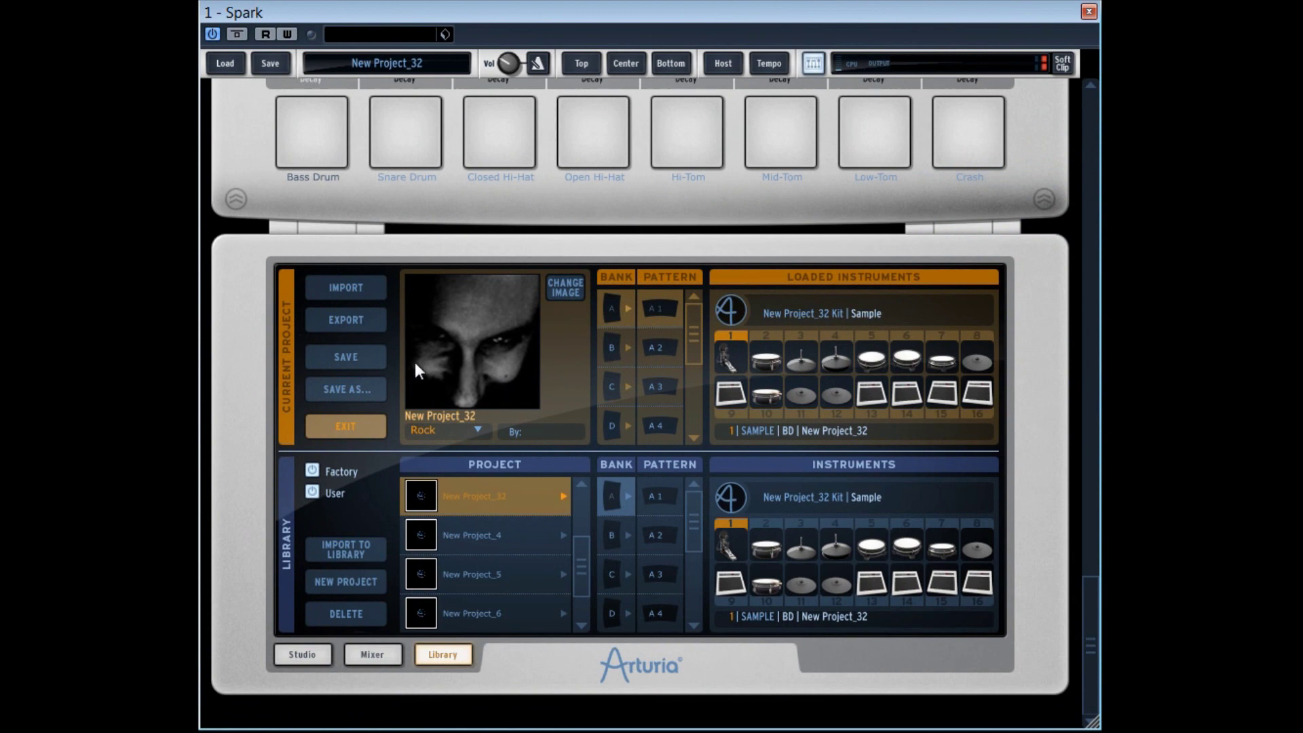
pyautogui.click(350, 390)
pyautogui.moveTo(348, 330); pyautogui.dragTo(397, 331)
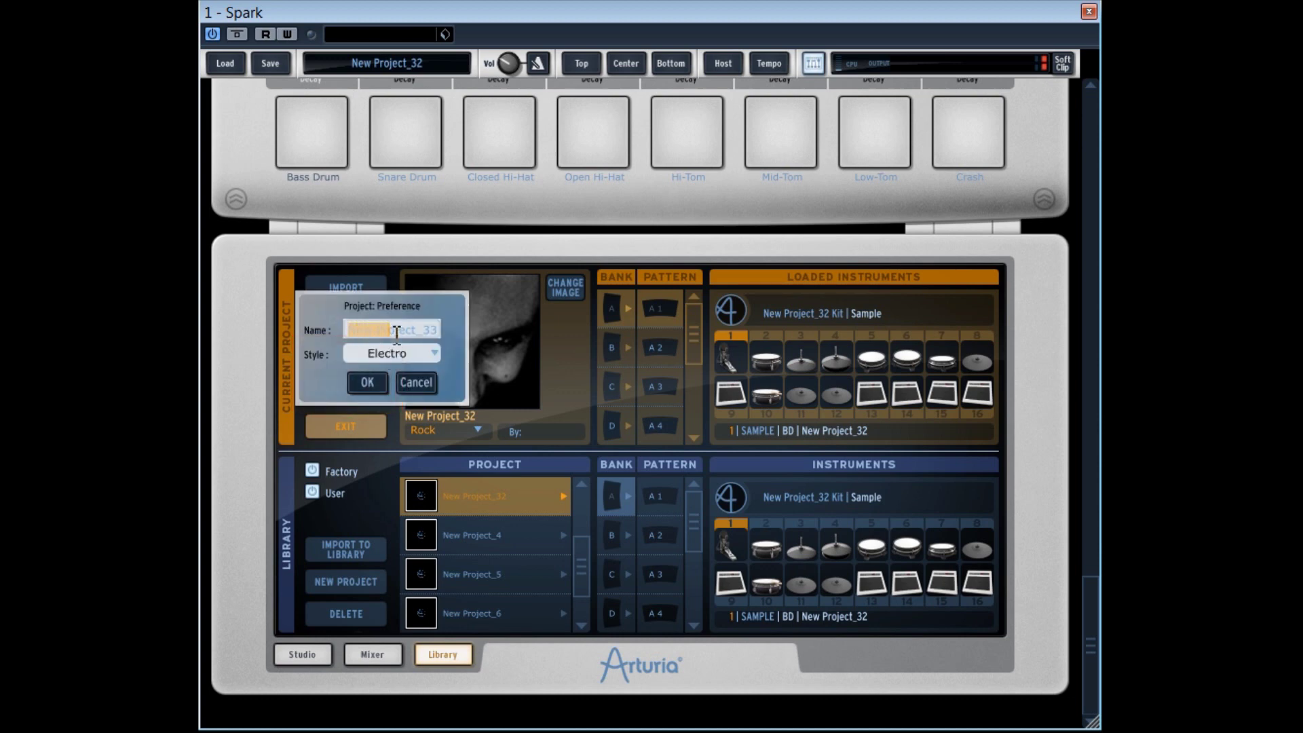
pyautogui.click(432, 352)
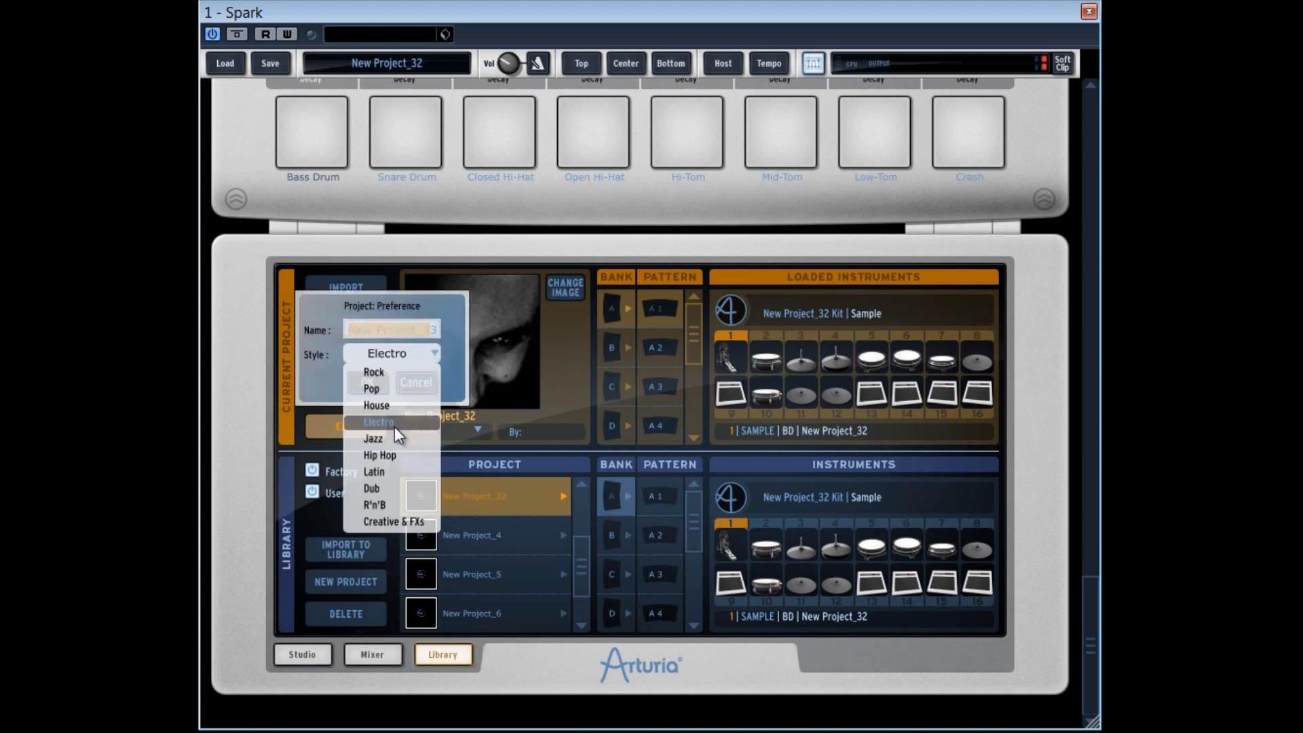
pyautogui.click(449, 353)
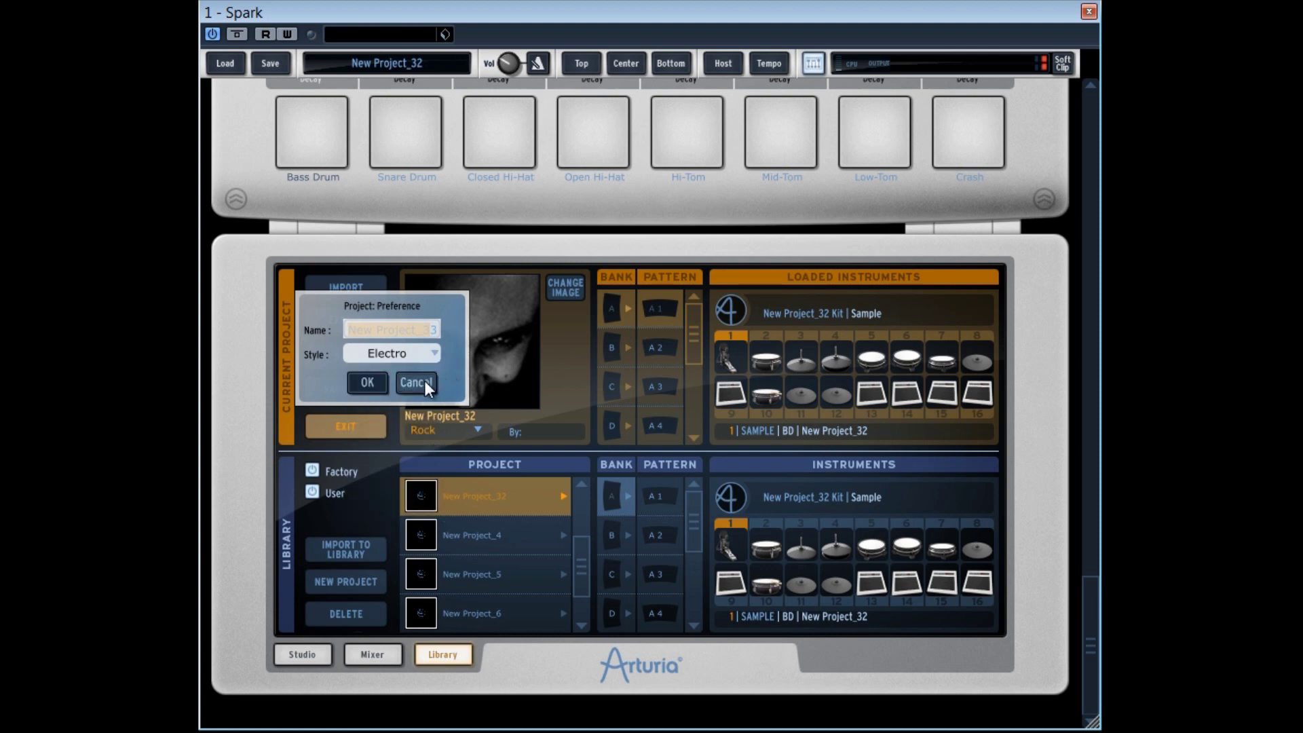
pyautogui.click(424, 380)
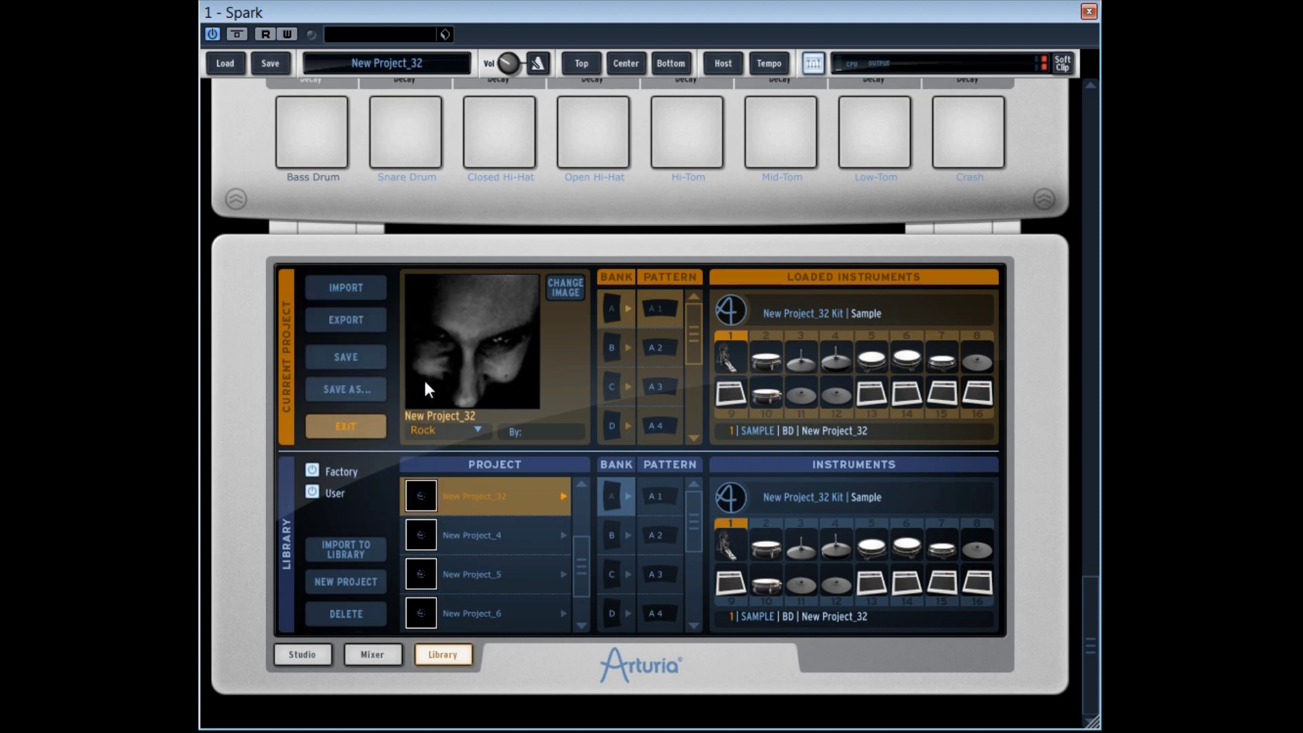
pyautogui.click(348, 321)
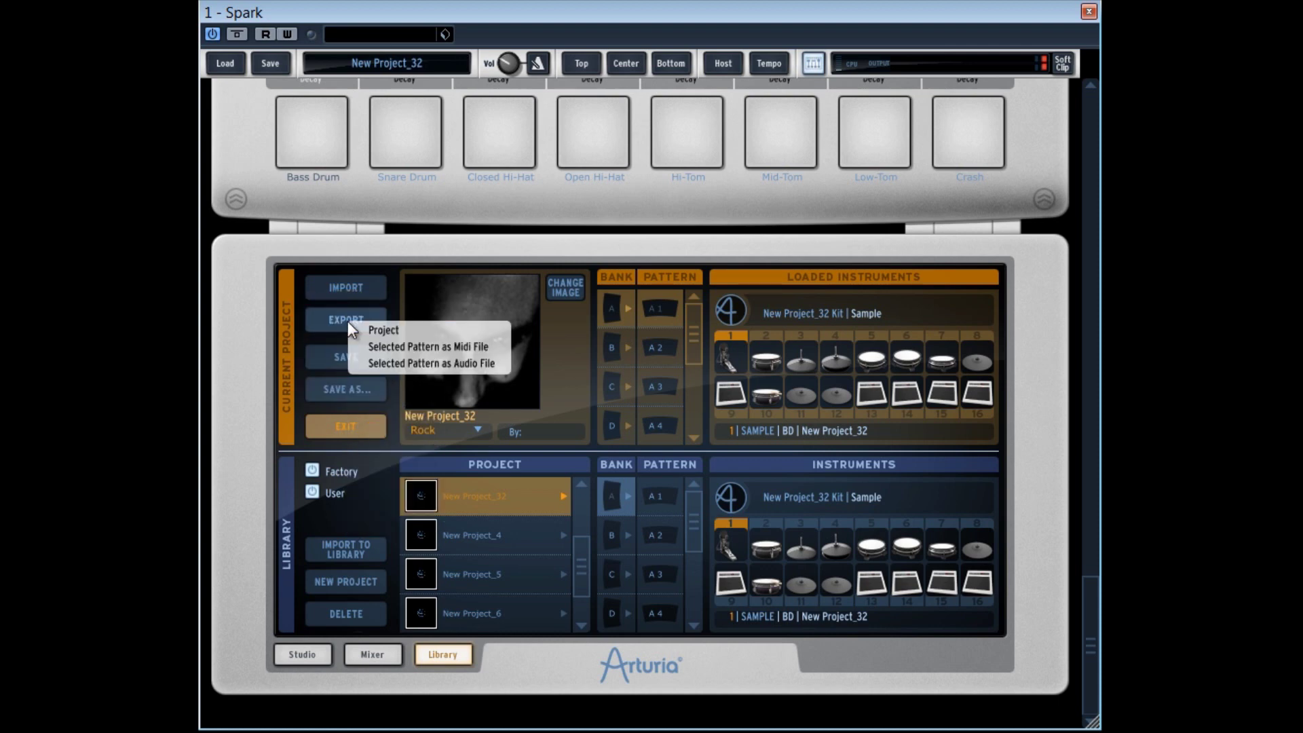
pyautogui.click(392, 330)
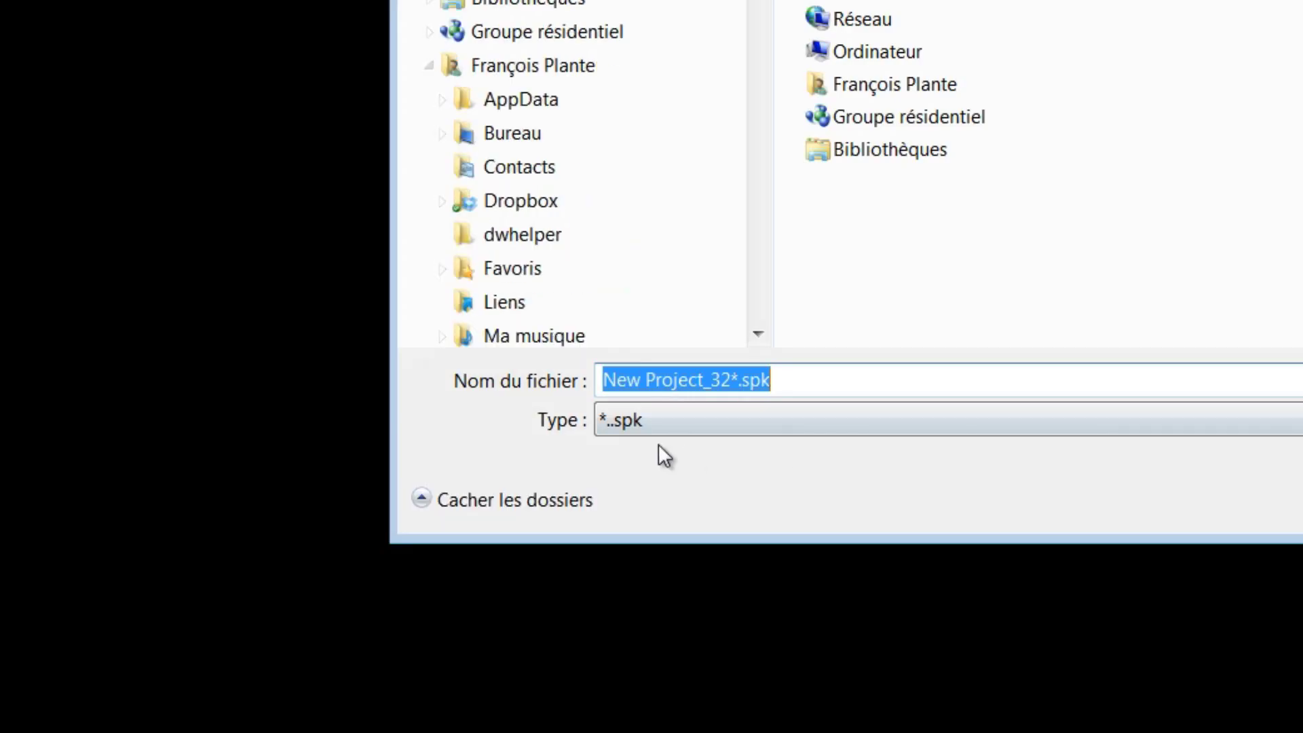
pyautogui.press('Return')
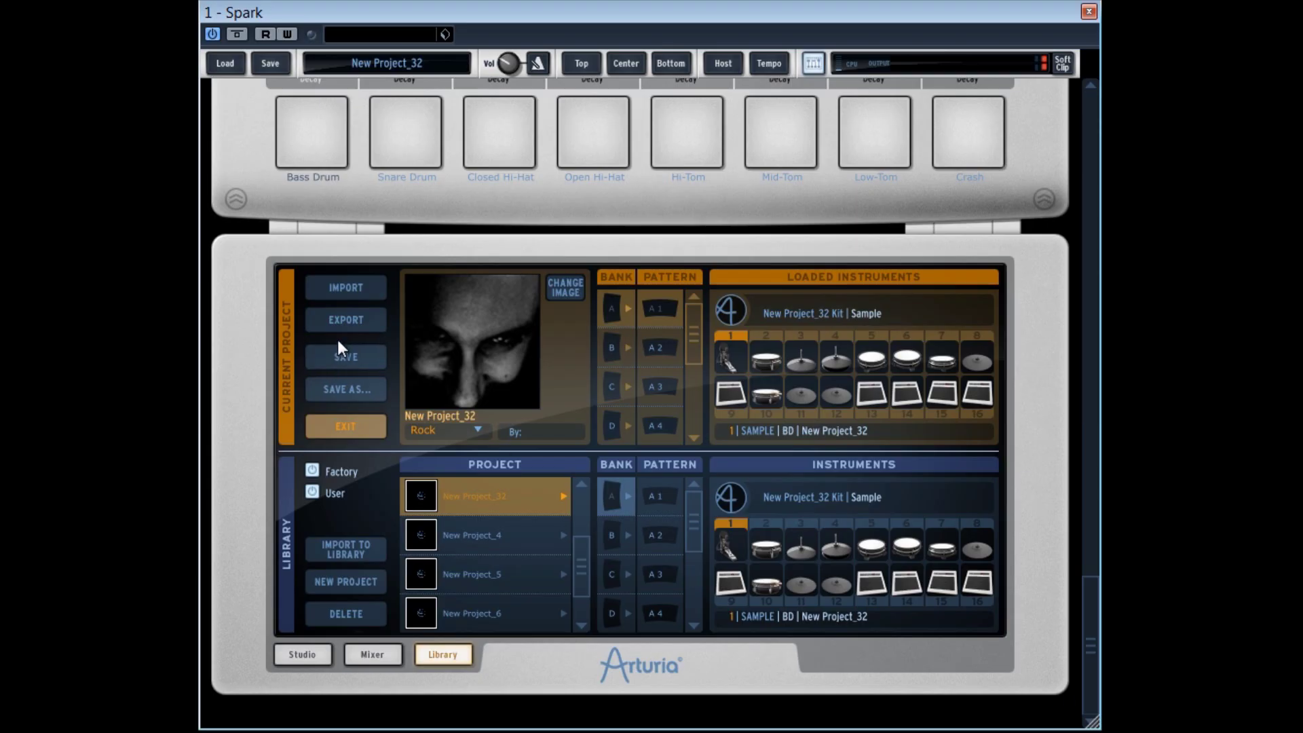
# Step: Find Vengeance in the Library project list and load it with its Vengeance Kit
pyautogui.moveTo(588, 550); pyautogui.dragTo(583, 601)
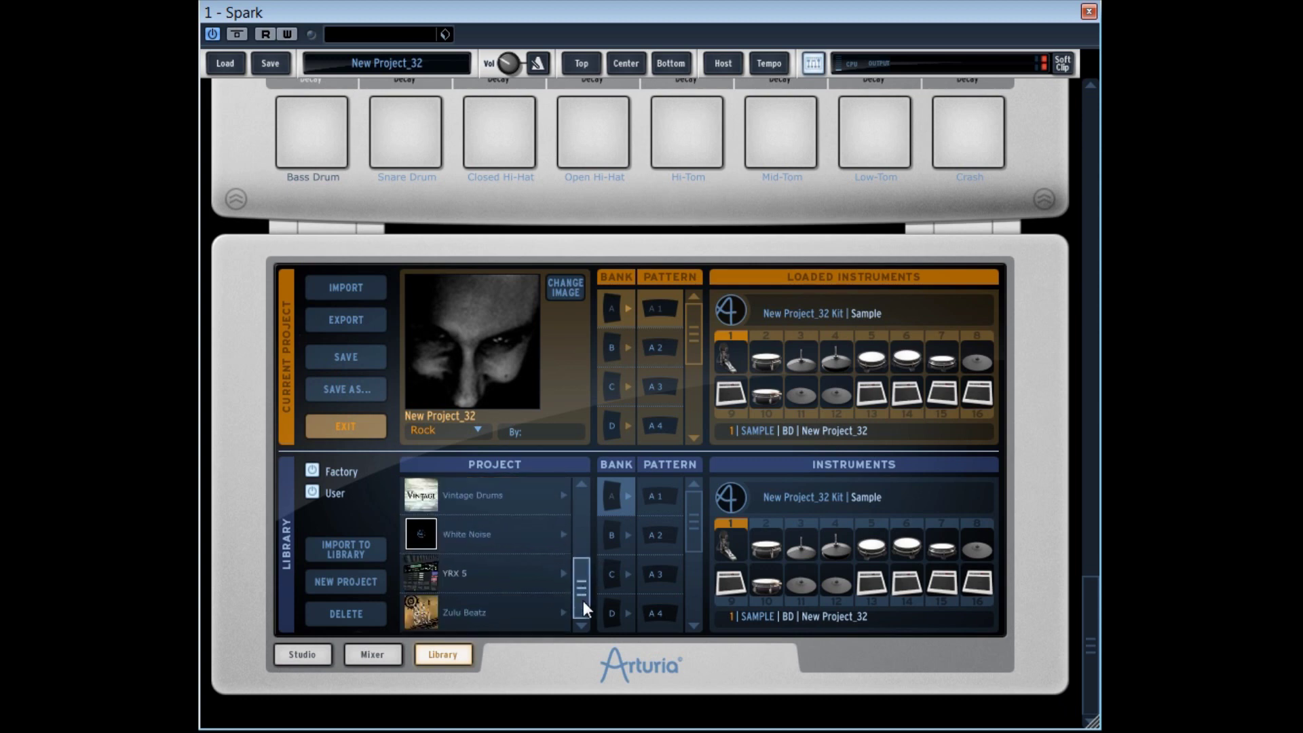
pyautogui.click(582, 484)
pyautogui.click(581, 484)
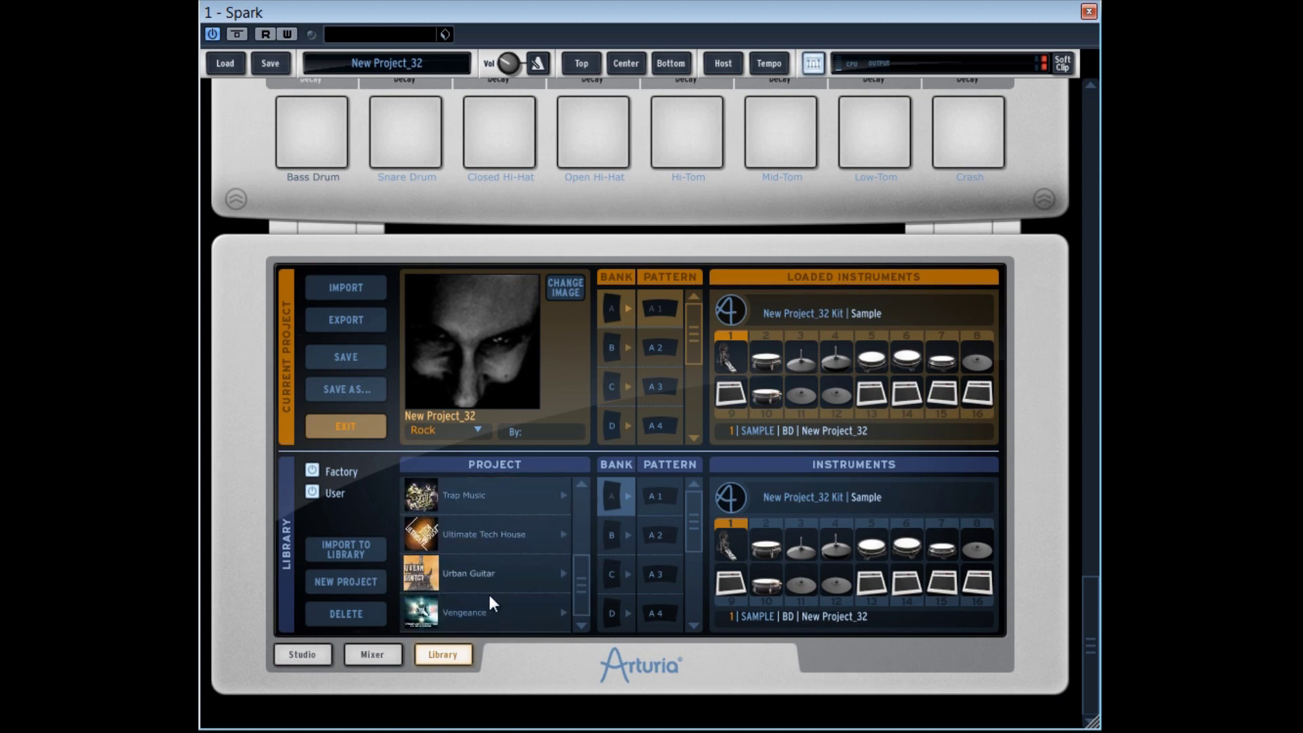
pyautogui.click(466, 608)
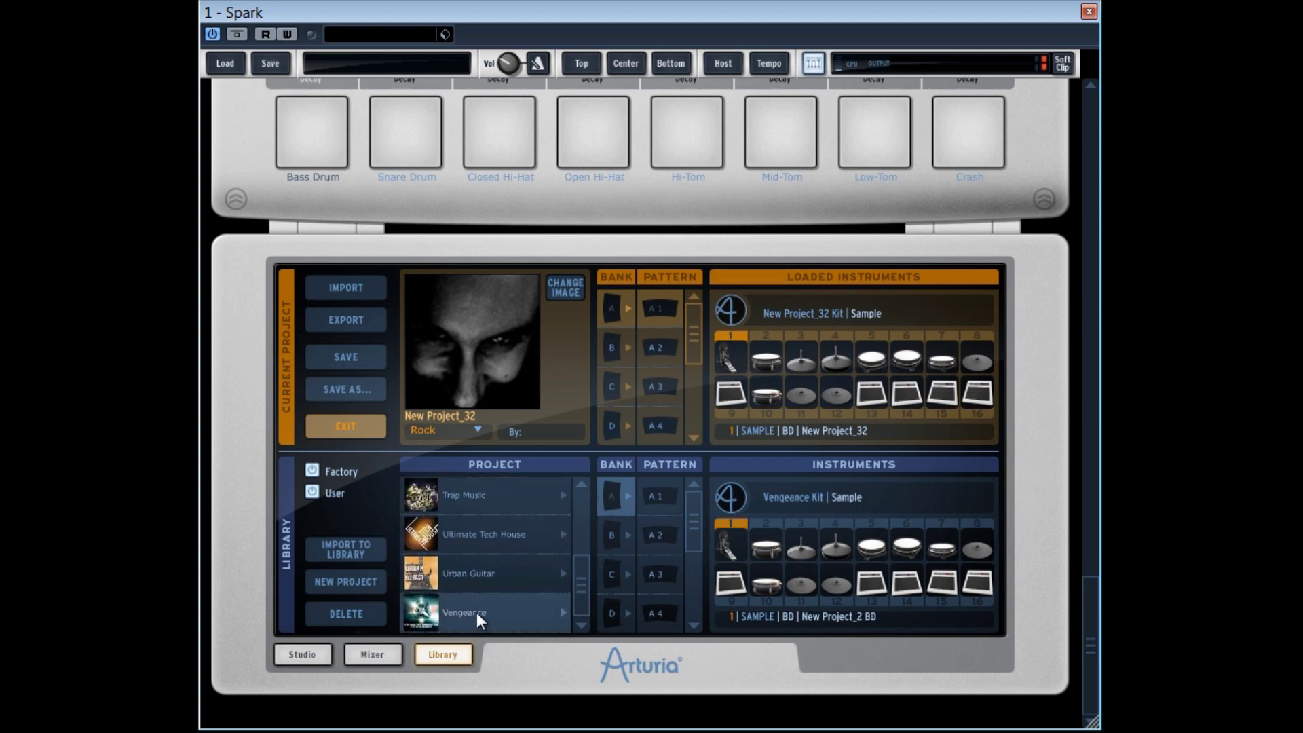
pyautogui.doubleClick(476, 612)
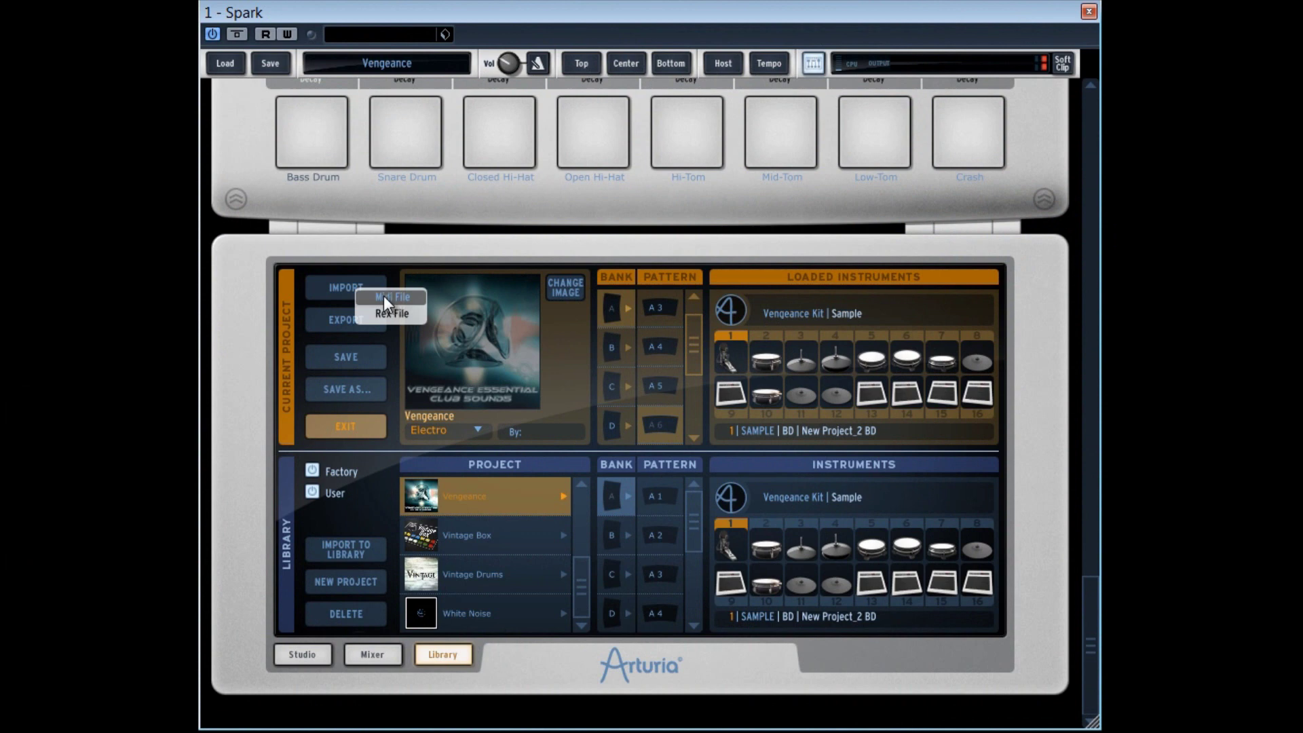
# Step: Import bassdrumroll.mid via Import > Midi File into the Vengeance project
pyautogui.click(387, 299)
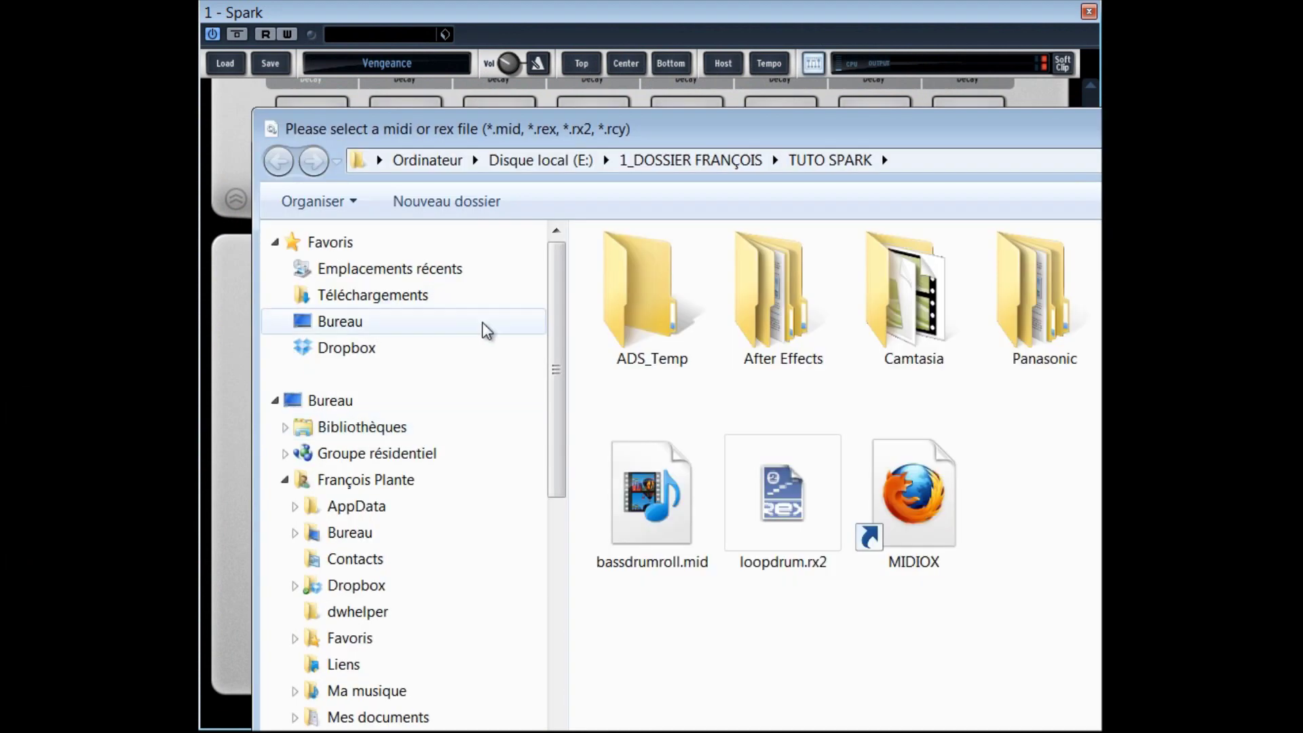
pyautogui.click(687, 459)
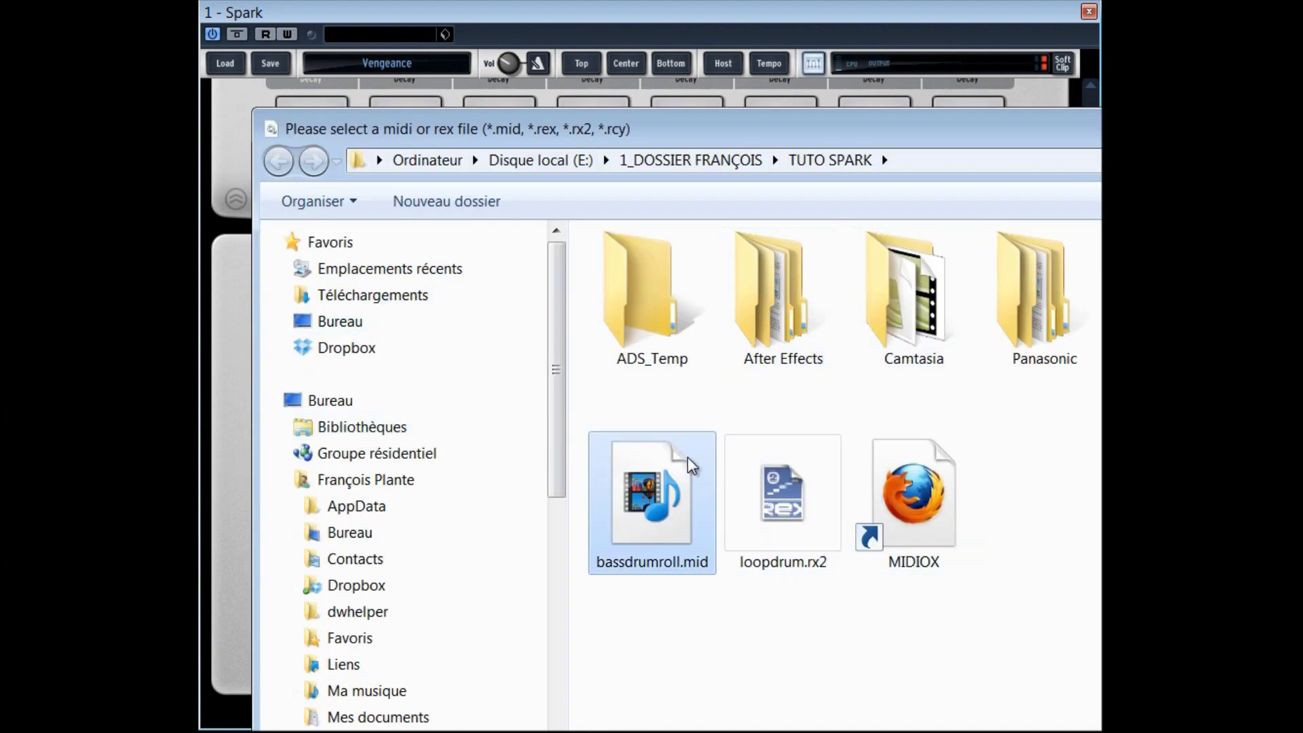
pyautogui.doubleClick(652, 497)
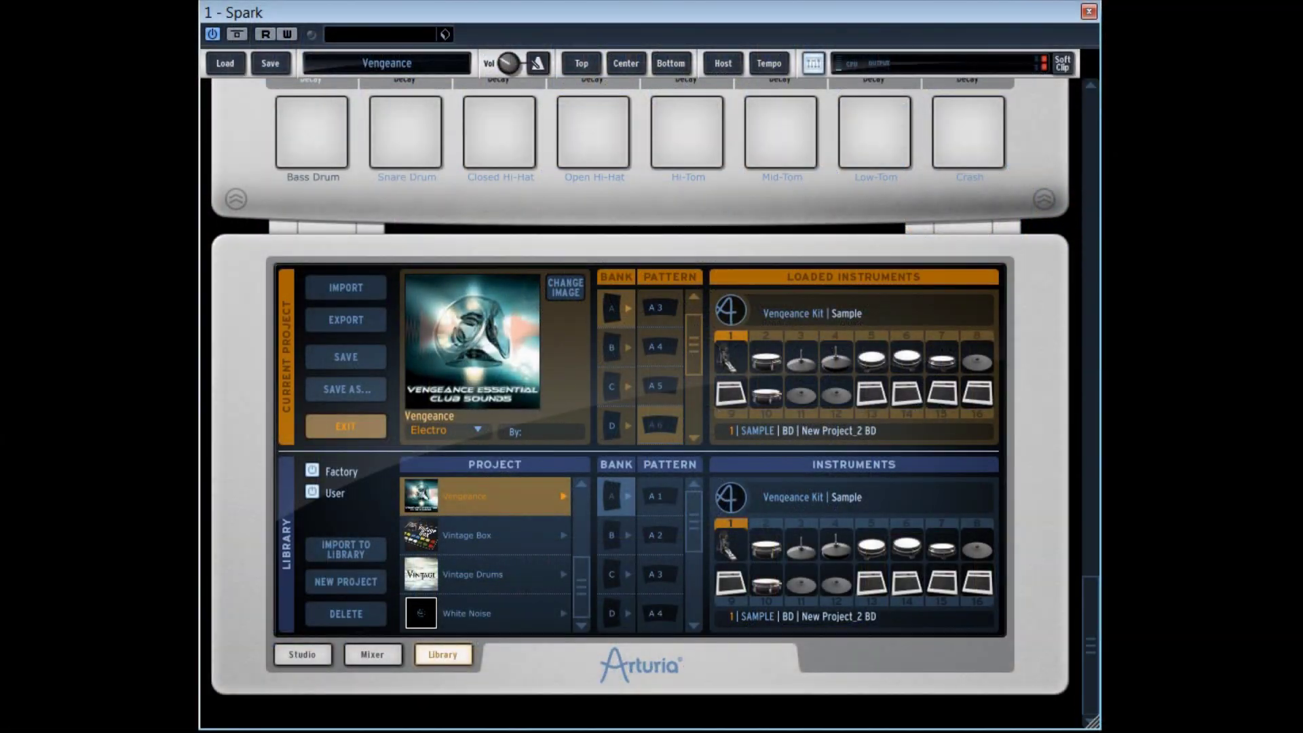
# Step: Review the importable file types and the project export options
pyautogui.click(355, 292)
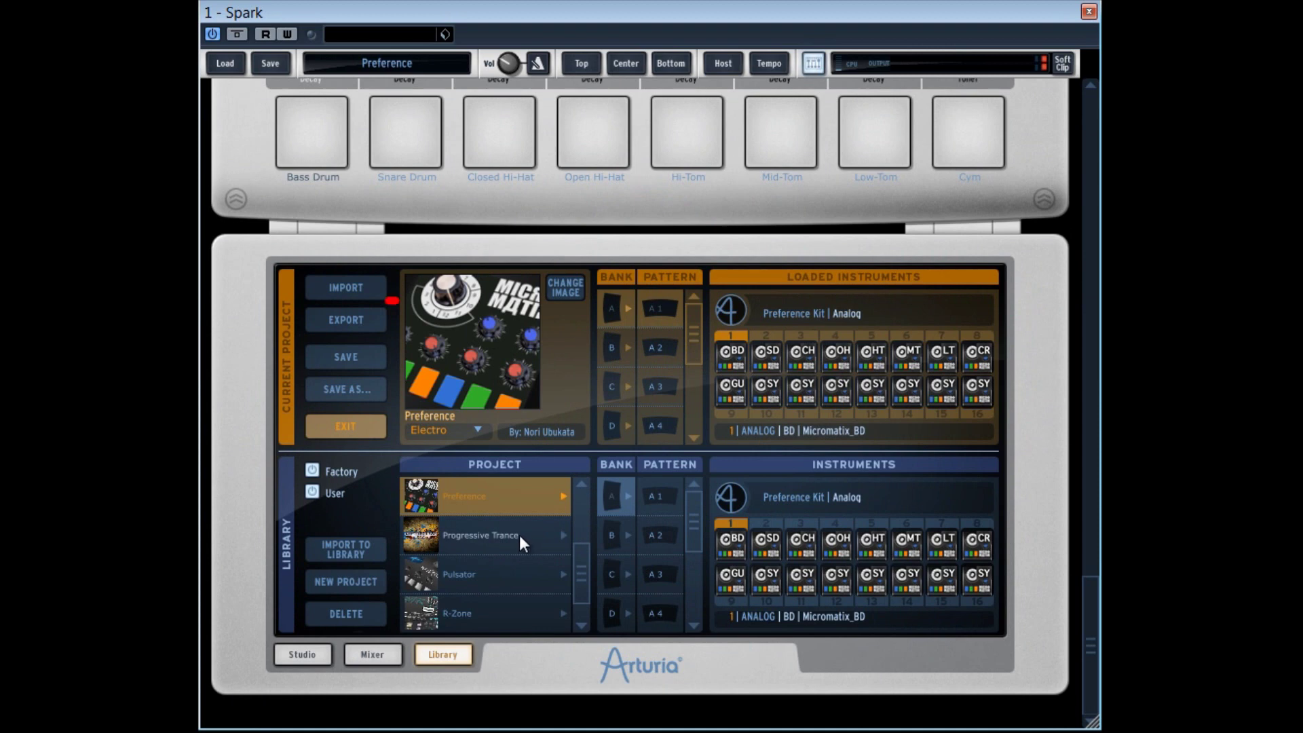
pyautogui.click(357, 320)
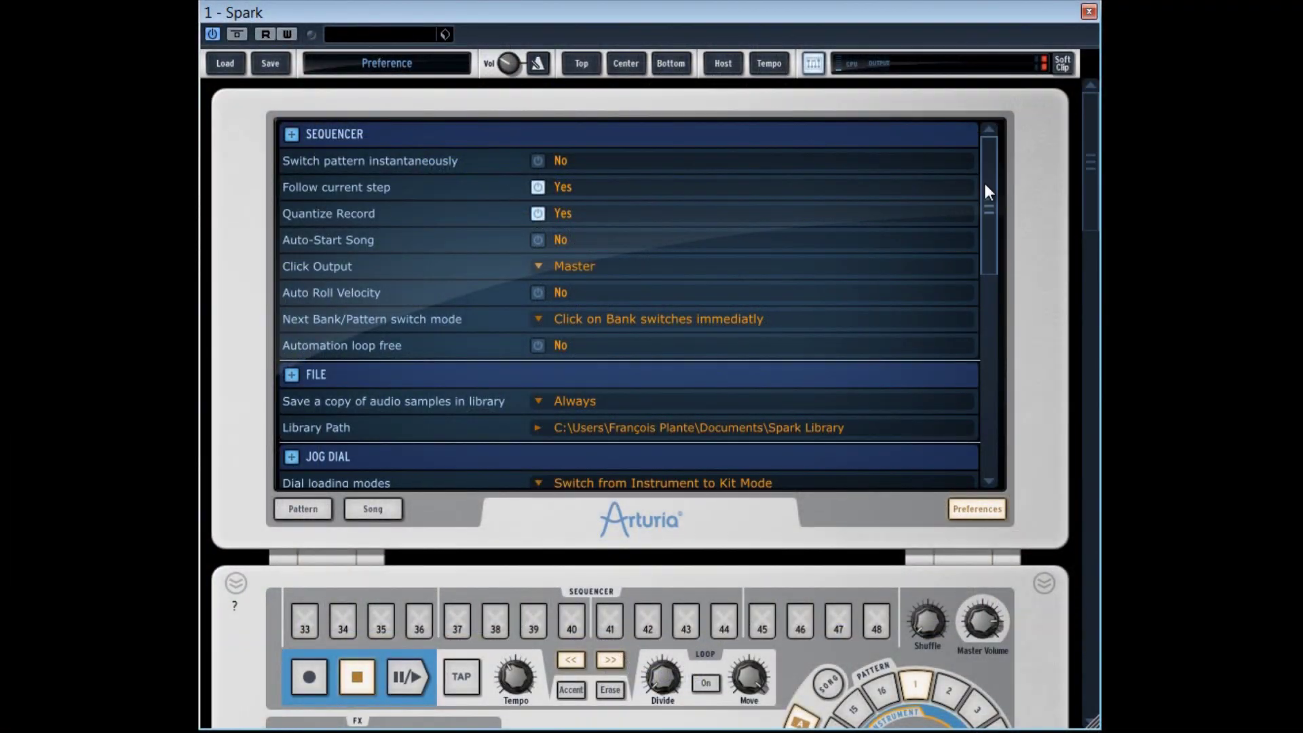
# Step: Scroll to Pattern Drag&Drop Export mode in Library and keep it at Export to Wav File
pyautogui.moveTo(986, 192); pyautogui.dragTo(997, 265)
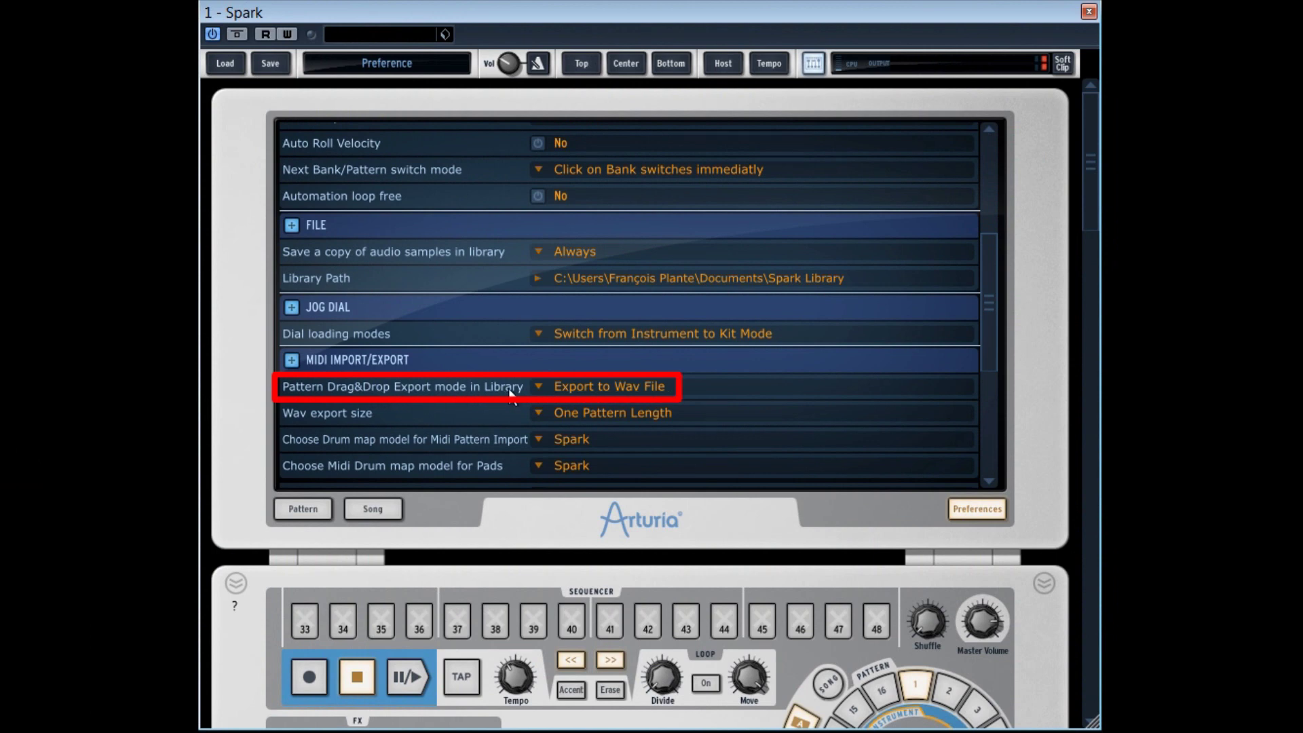
pyautogui.click(634, 388)
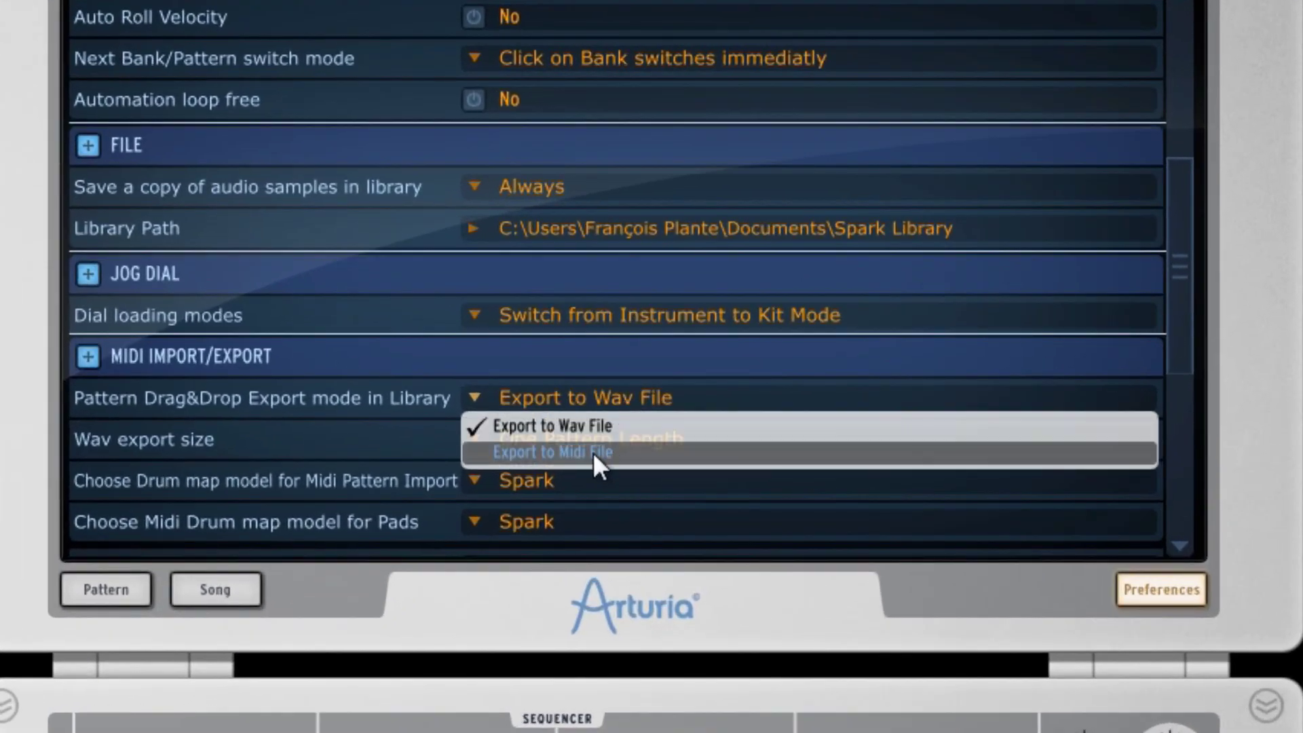
pyautogui.click(562, 425)
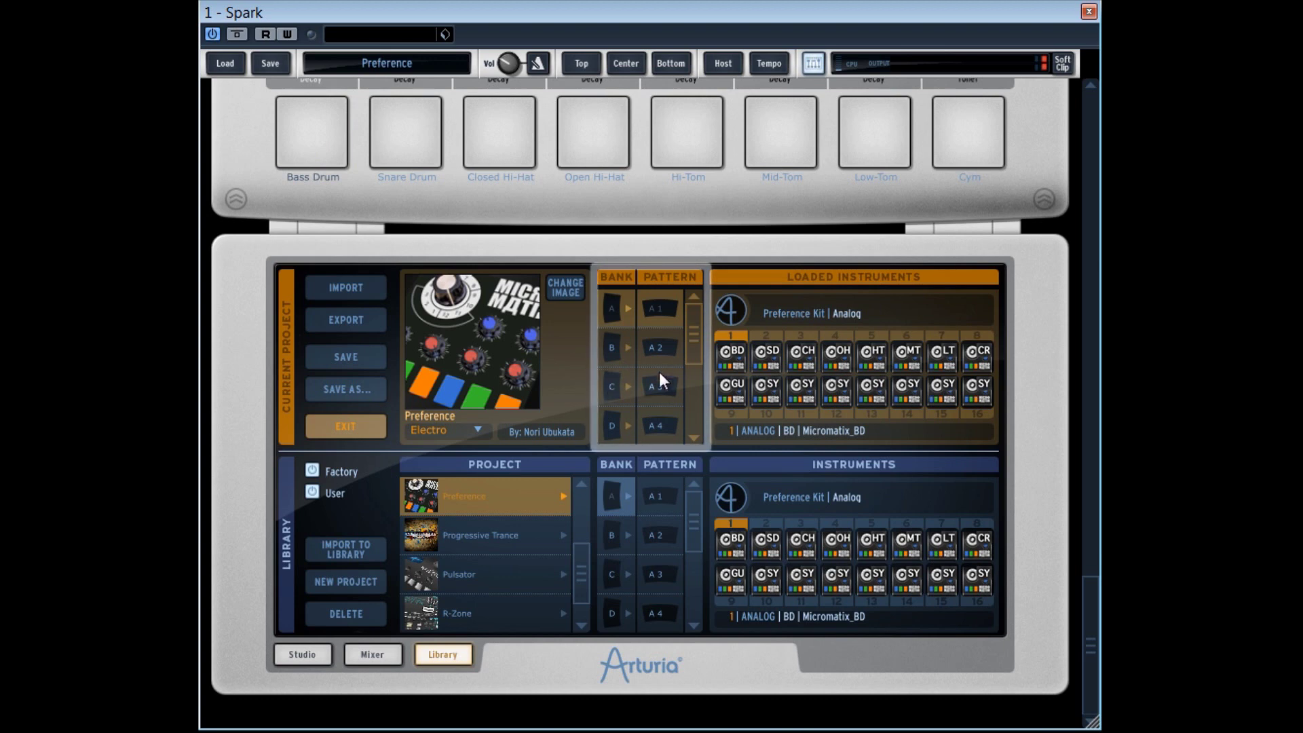
# Step: Scroll the Pattern list down and back up to show bank C
pyautogui.scroll(-1, 696, 352)
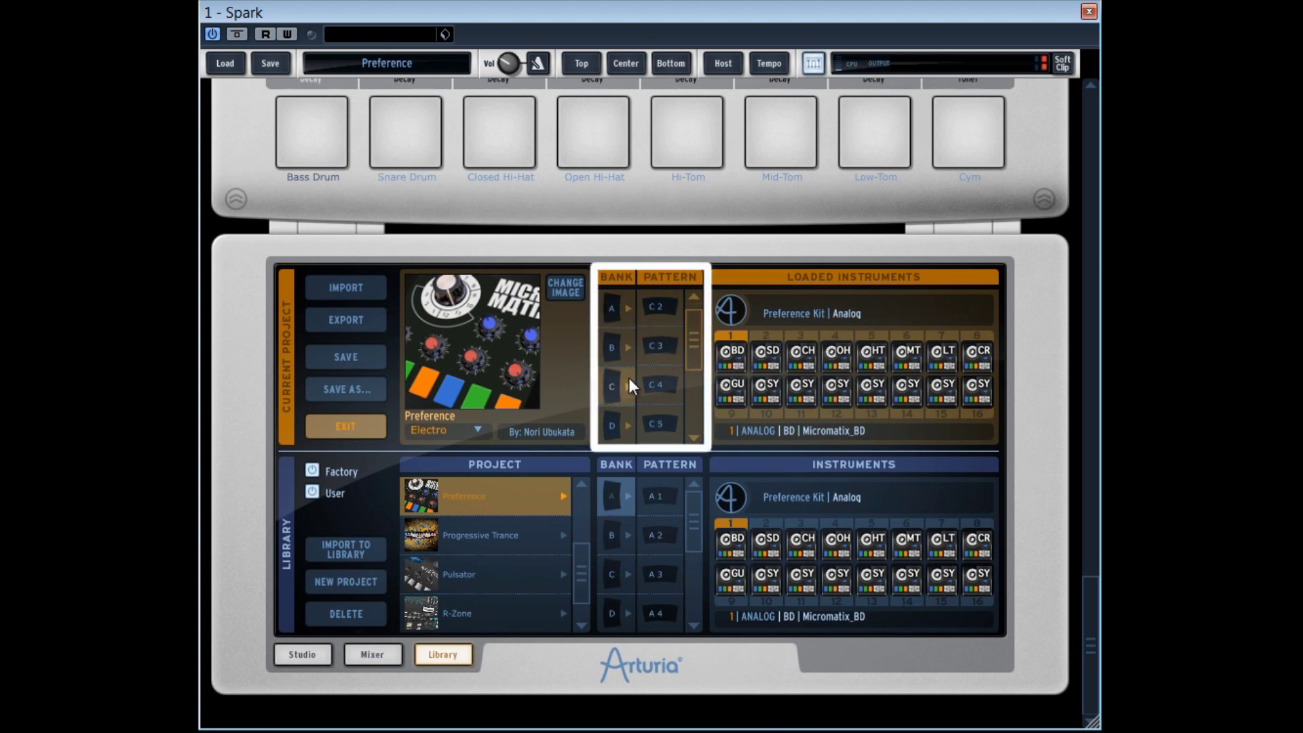
pyautogui.scroll(1, 692, 341)
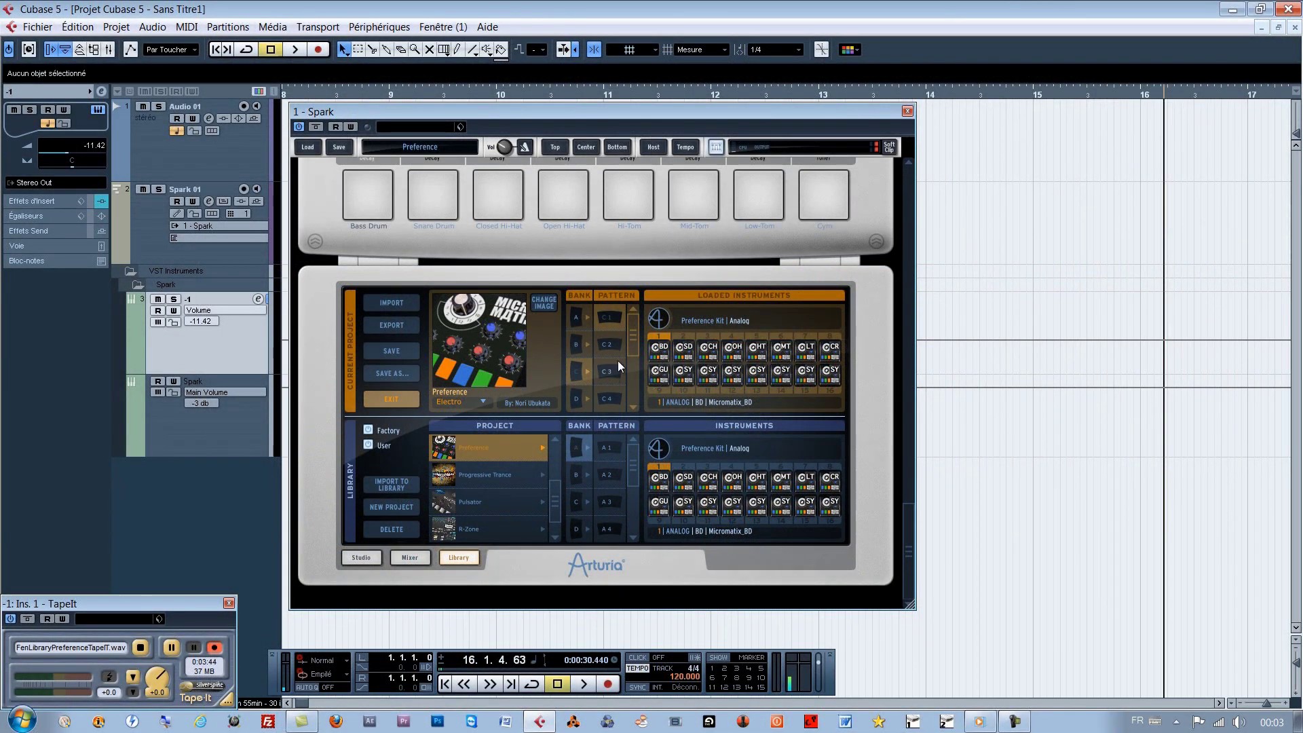
# Step: Drag pattern C3 into Cubase as audio at bar 15 and play it back
pyautogui.moveTo(609, 372); pyautogui.dragTo(625, 372)
pyautogui.moveTo(903, 217); pyautogui.dragTo(920, 196)
pyautogui.click(546, 433)
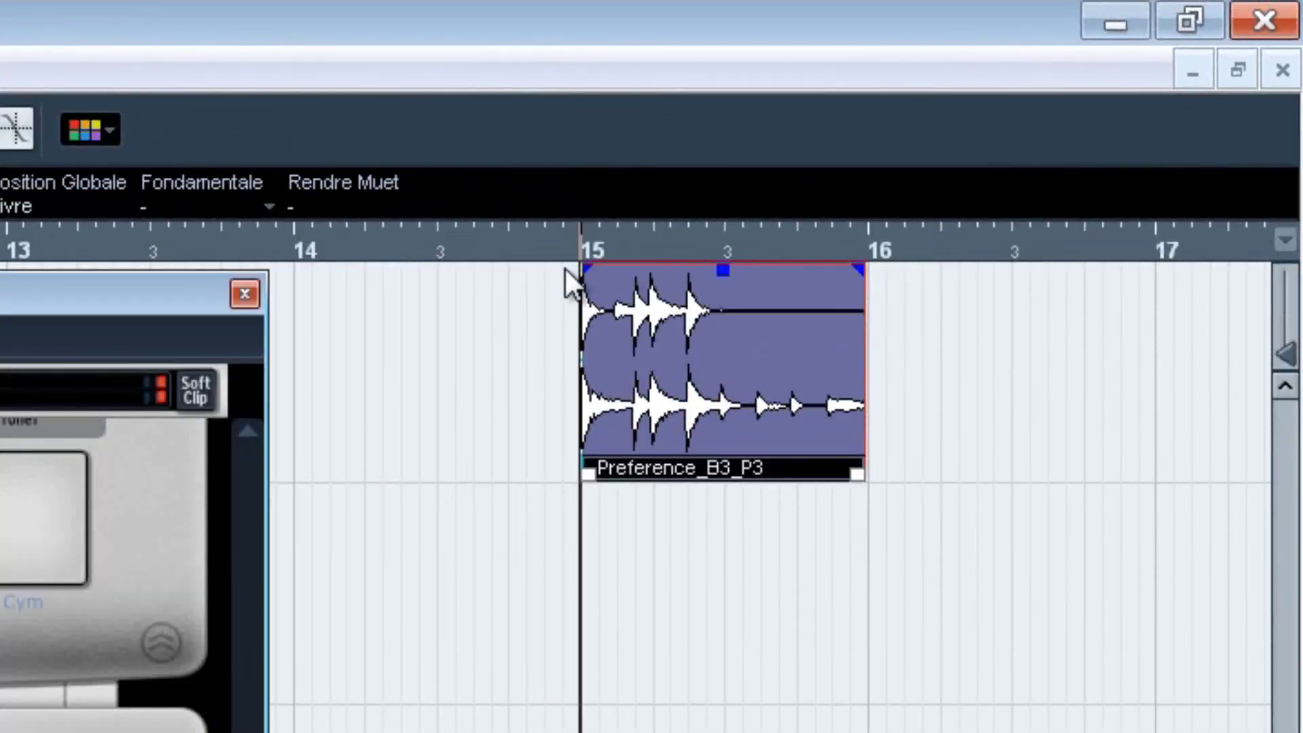
pyautogui.press('space')
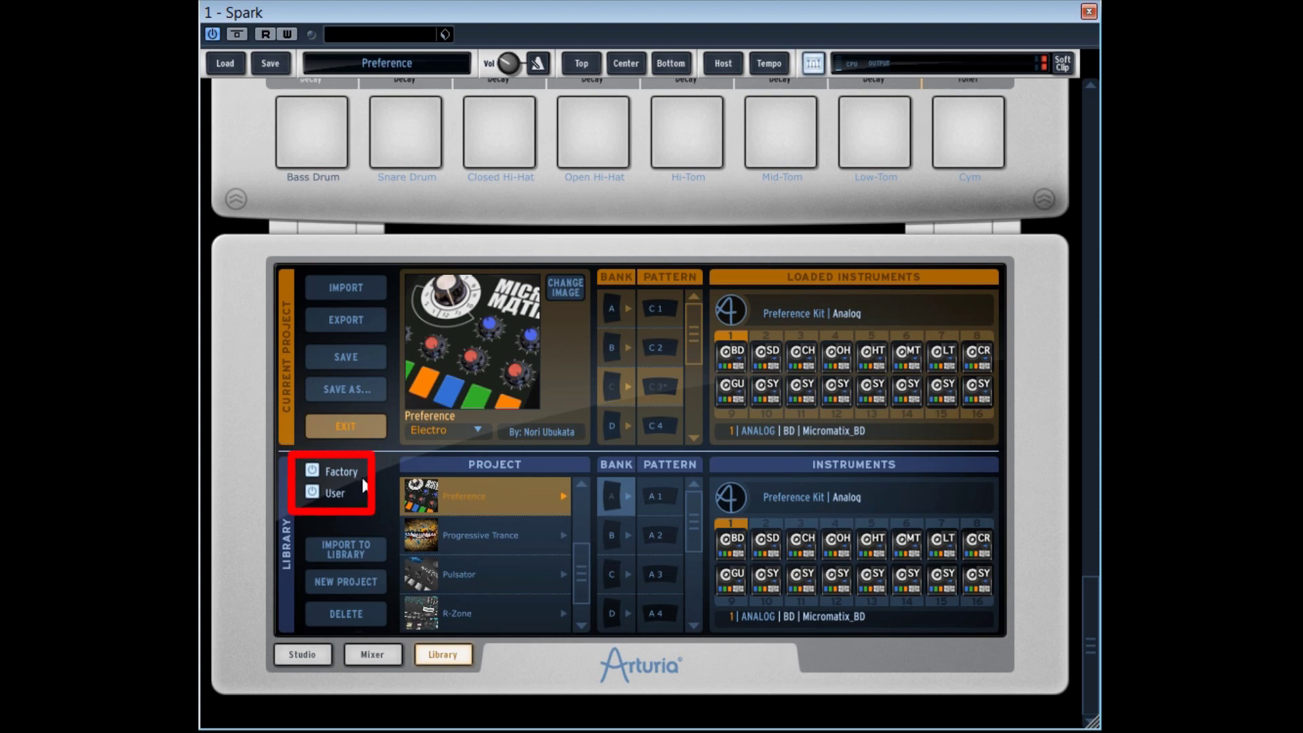
# Step: Toggle the Factory and User library filters off and back on so both are listed
pyautogui.click(316, 470)
pyautogui.click(315, 491)
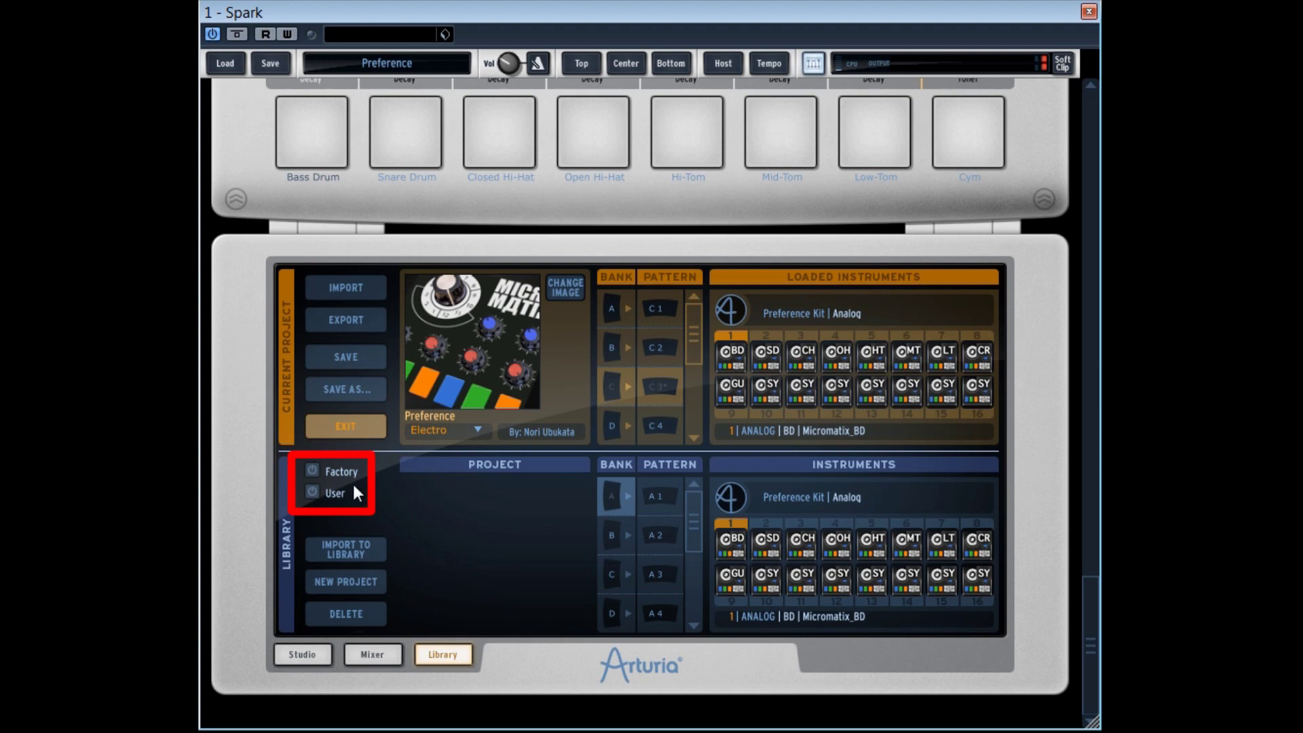
pyautogui.click(312, 470)
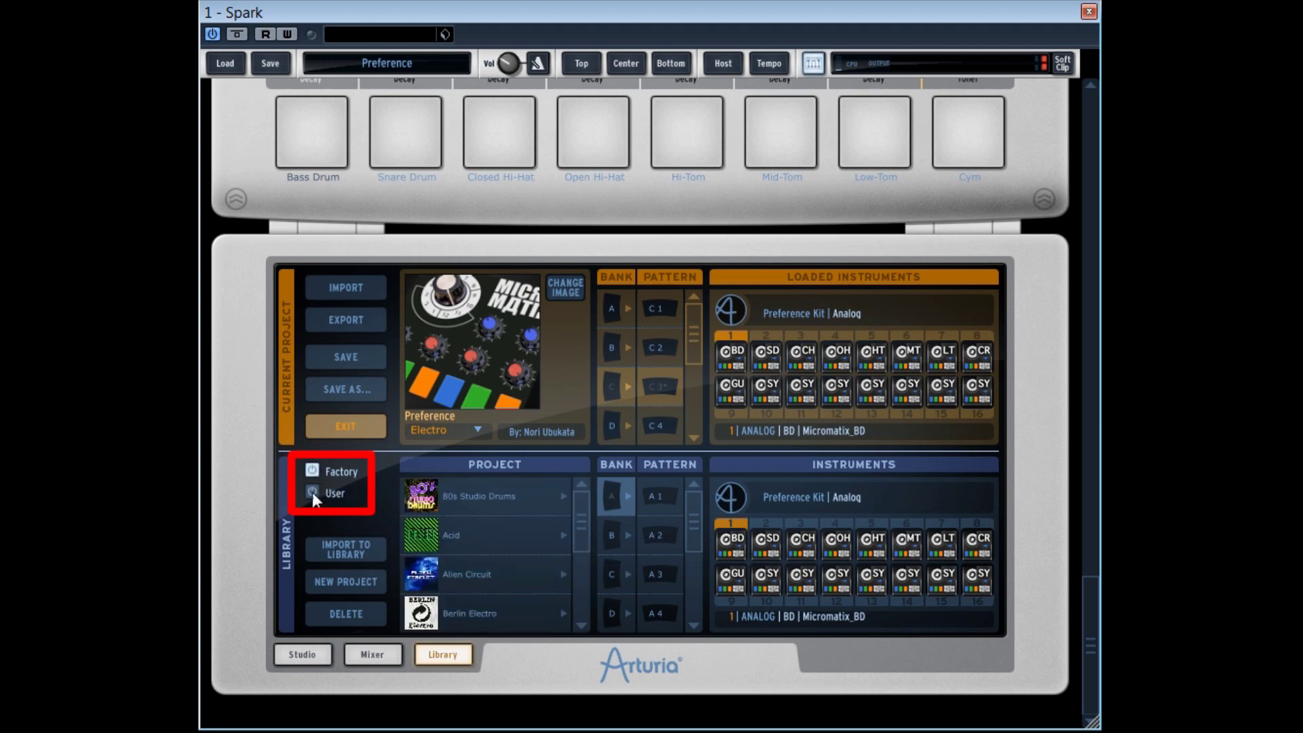
pyautogui.click(312, 491)
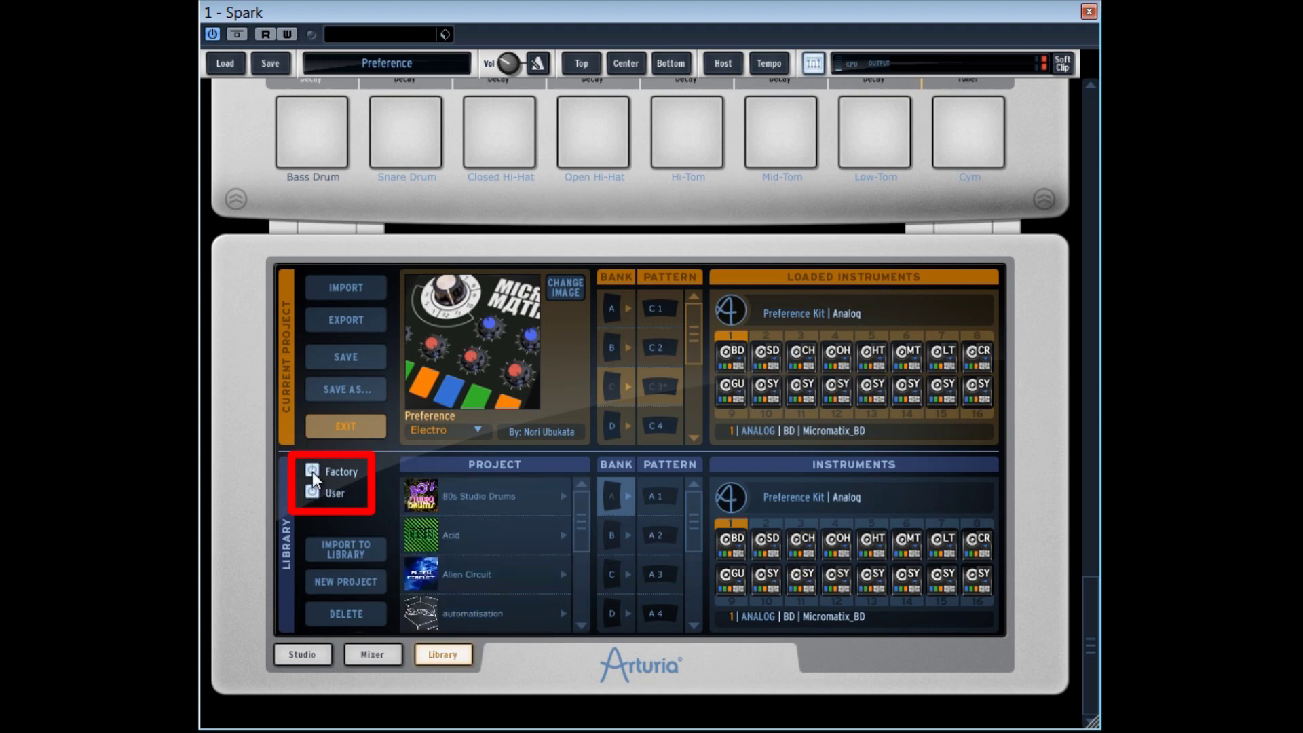
# Step: Cancel an Import to Library and create the empty New Project_33
pyautogui.click(347, 545)
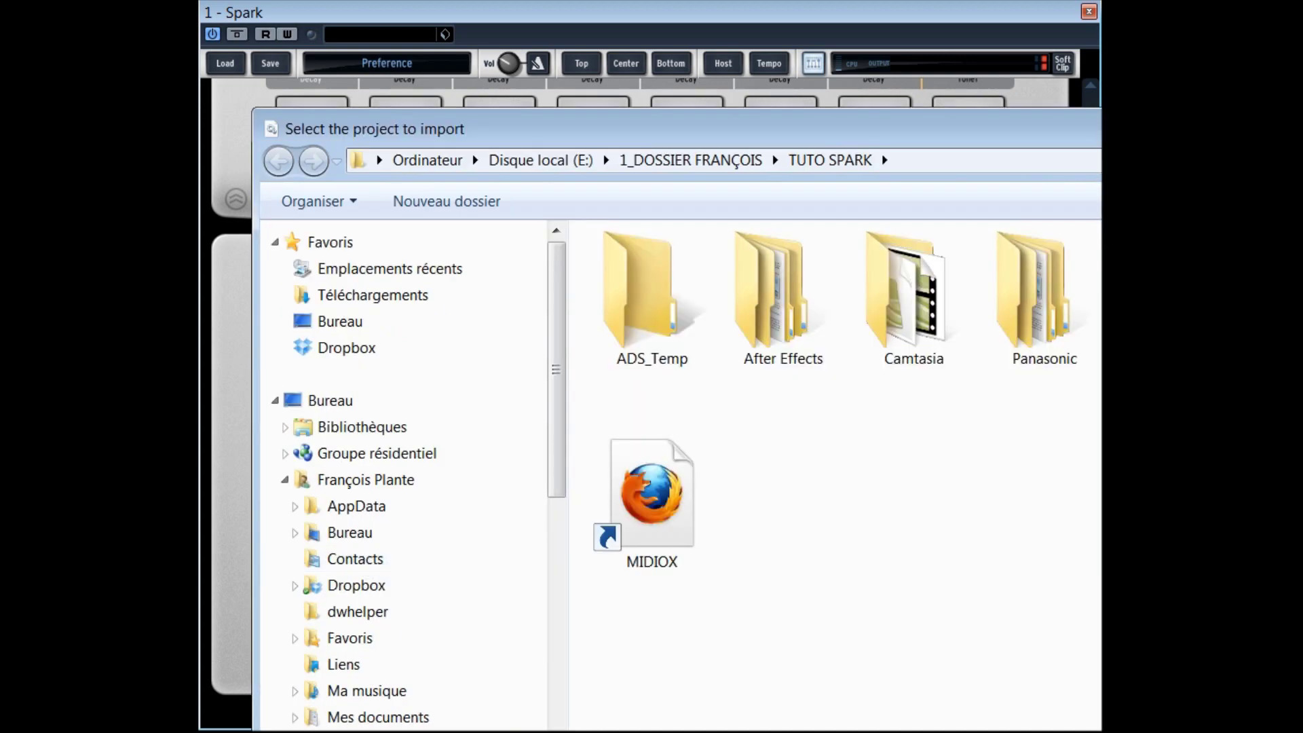
pyautogui.press('Escape')
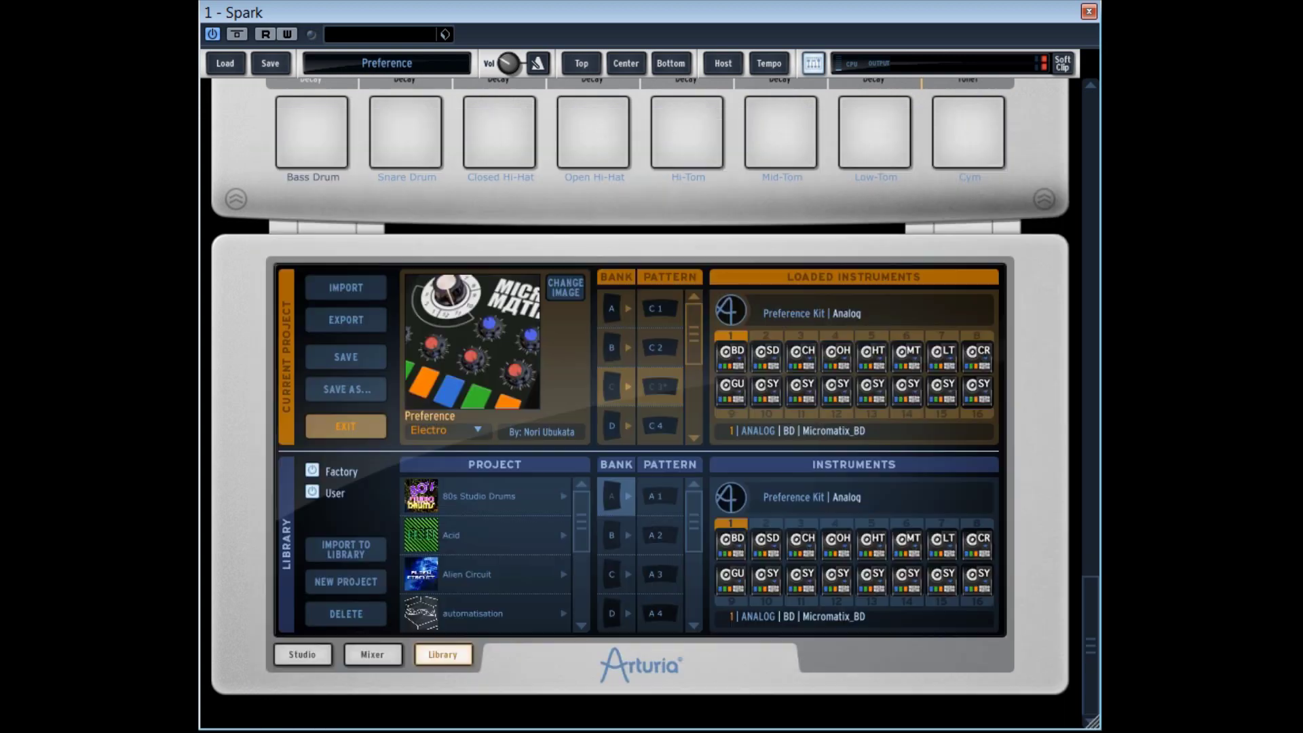
pyautogui.click(350, 584)
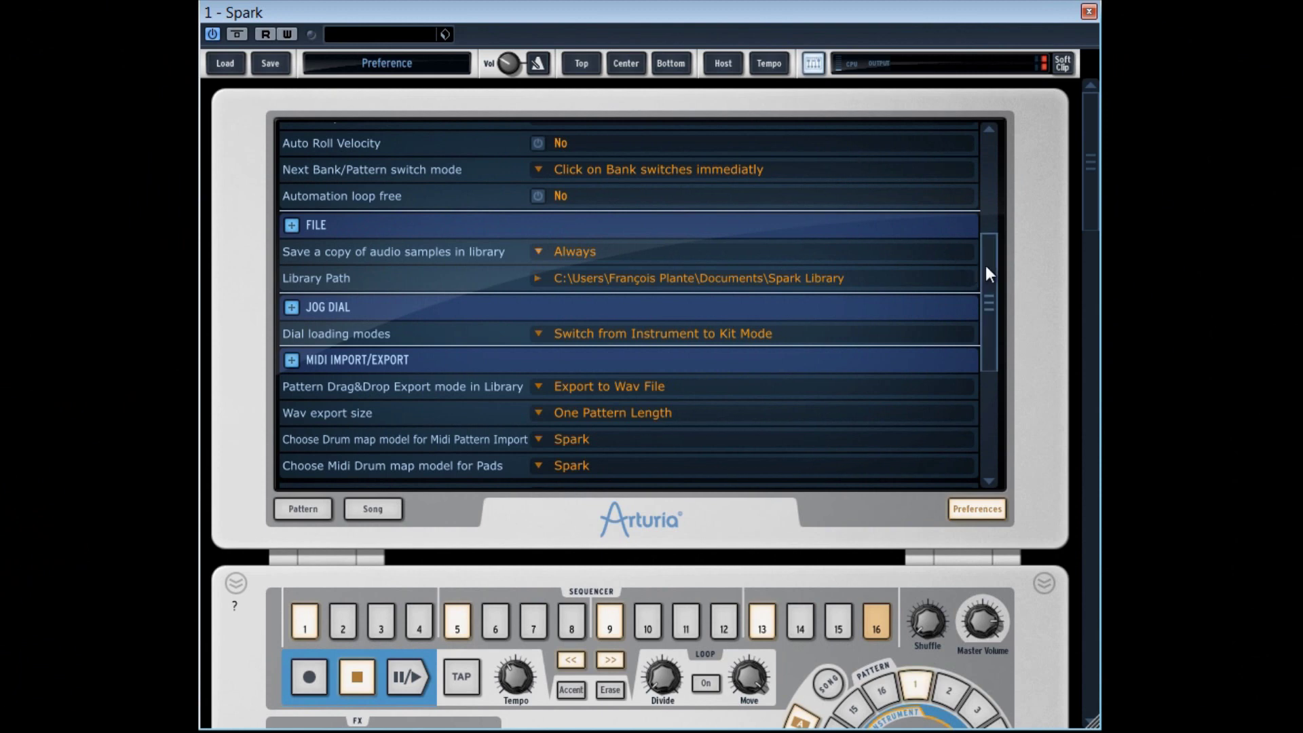
# Step: Scroll the preferences down to the MIDI IMPORT/EXPORT section with default pad velocity
pyautogui.moveTo(987, 273); pyautogui.dragTo(982, 182)
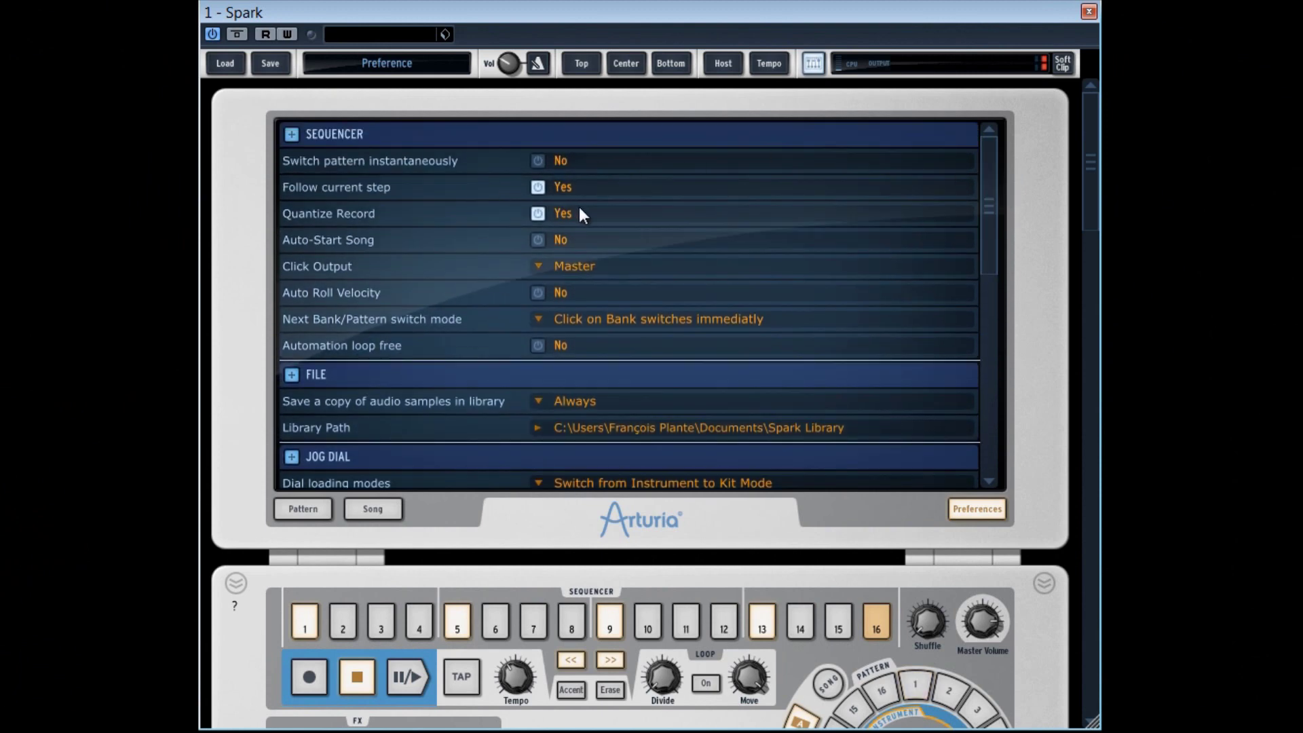
pyautogui.moveTo(967, 186); pyautogui.dragTo(1005, 166)
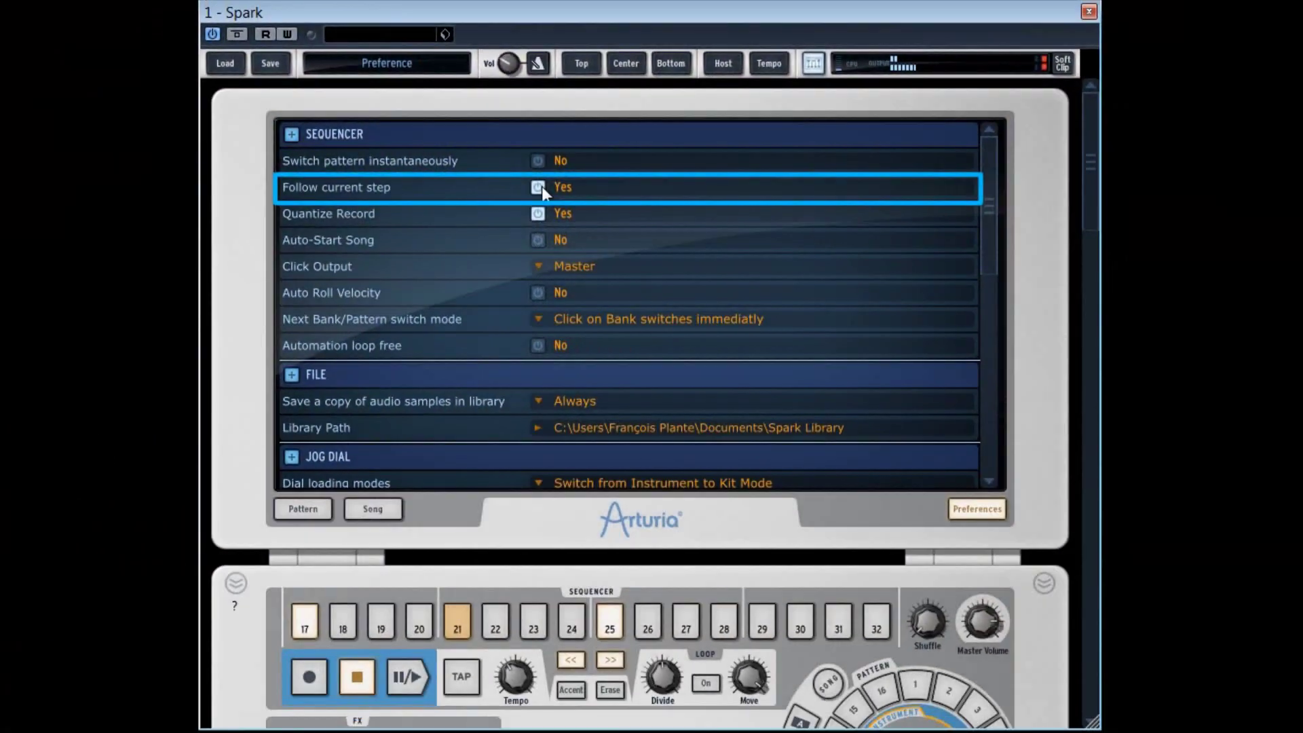
pyautogui.click(538, 188)
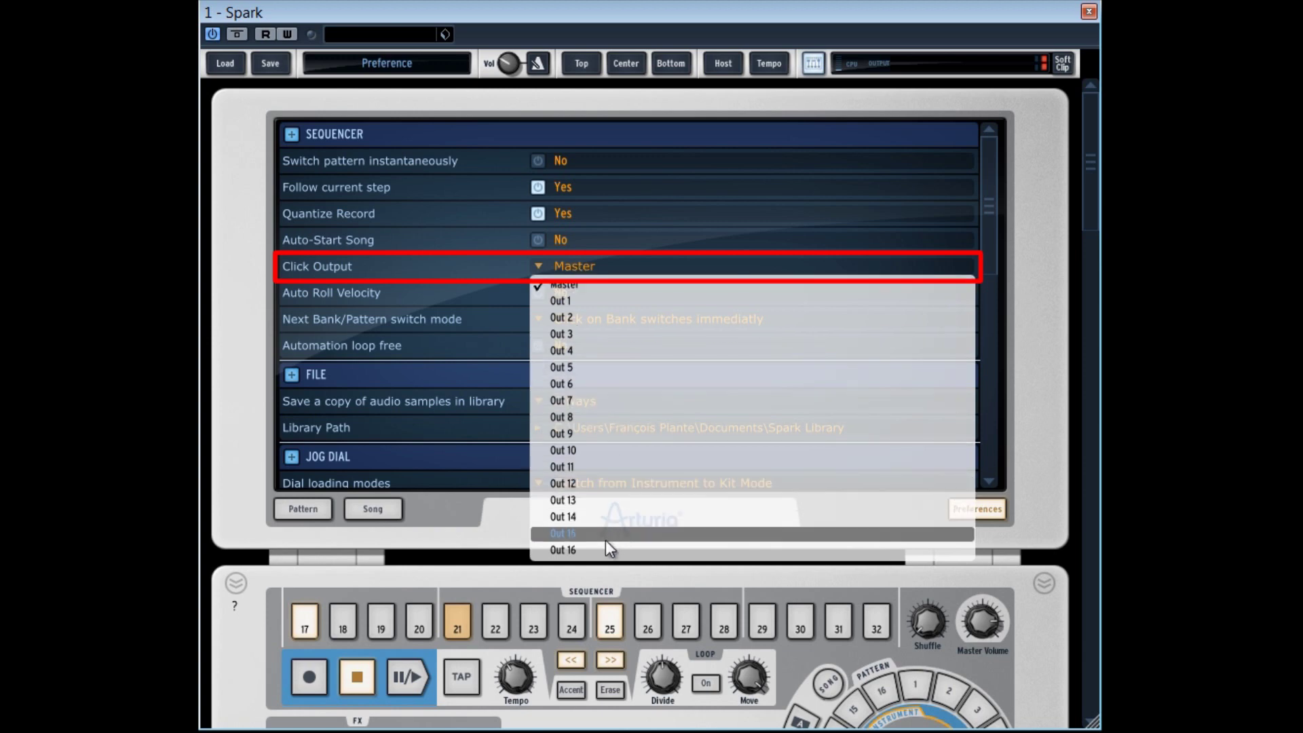
pyautogui.click(483, 270)
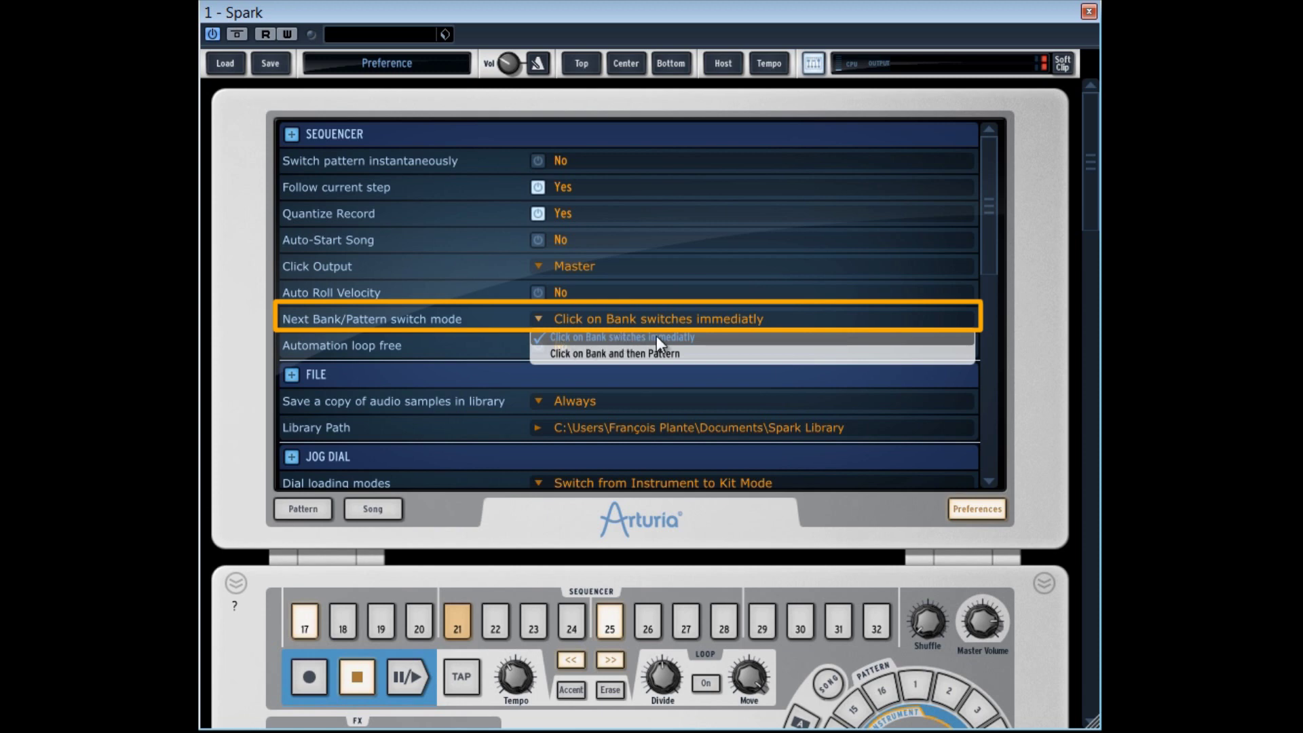
# Step: Choose 'Click on Bank and then Pattern' so bank changes wait for a pattern click
pyautogui.click(657, 336)
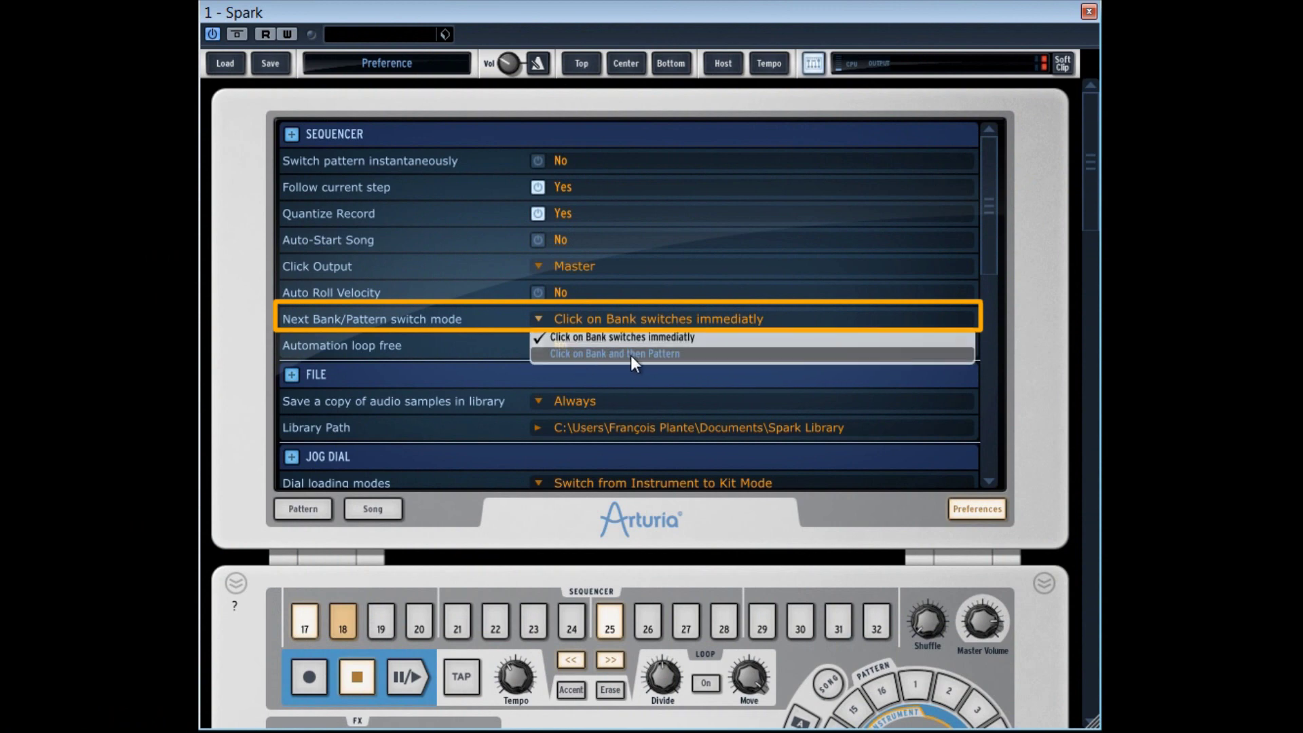
pyautogui.click(638, 354)
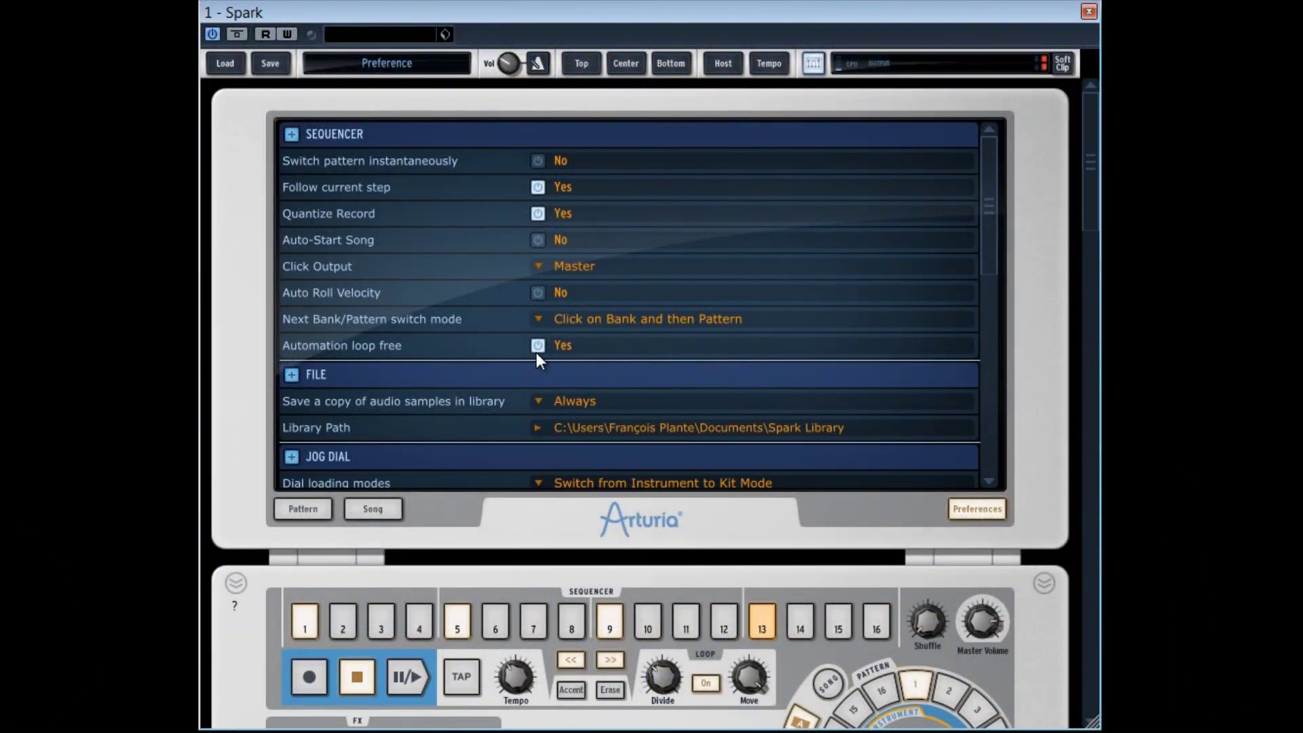
# Step: Switch Automation loop free back to No in the sequencer preferences
pyautogui.click(536, 352)
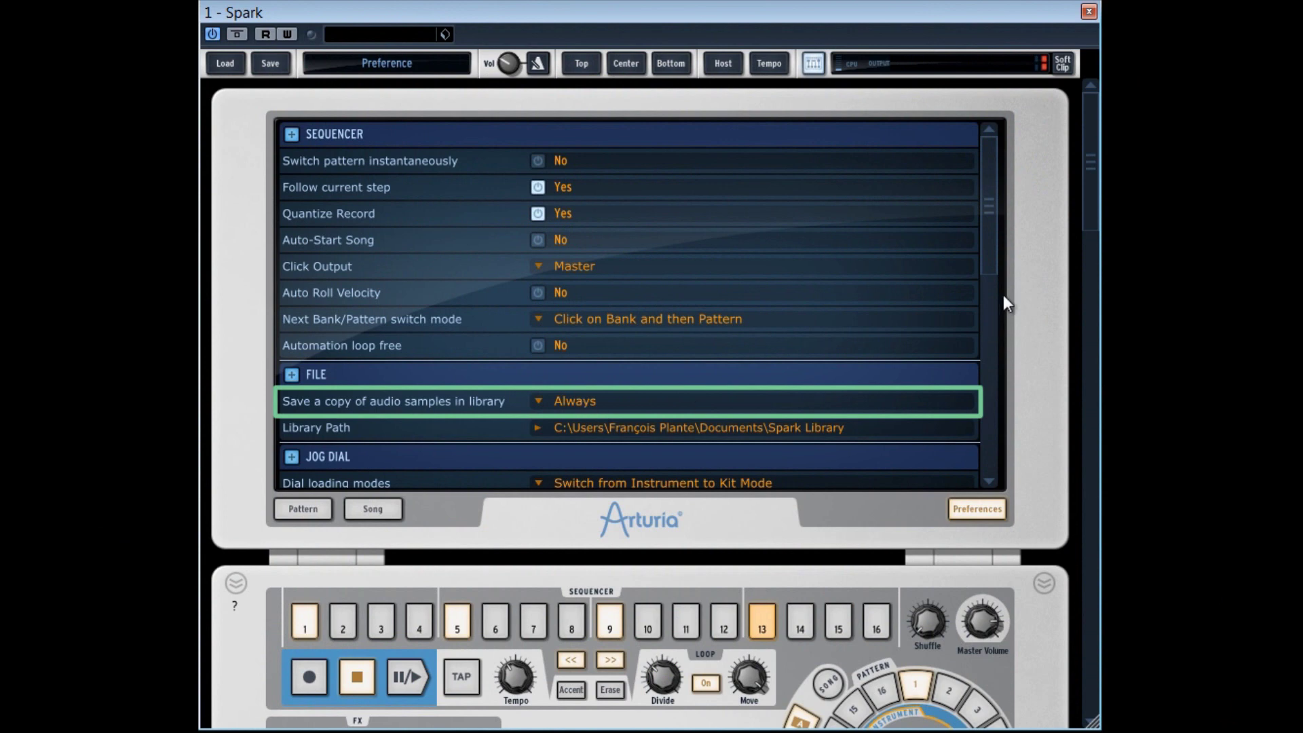
# Step: Keep 'Save a copy of audio samples in library' set to Always in the file preferences
pyautogui.moveTo(988, 222); pyautogui.dragTo(997, 335)
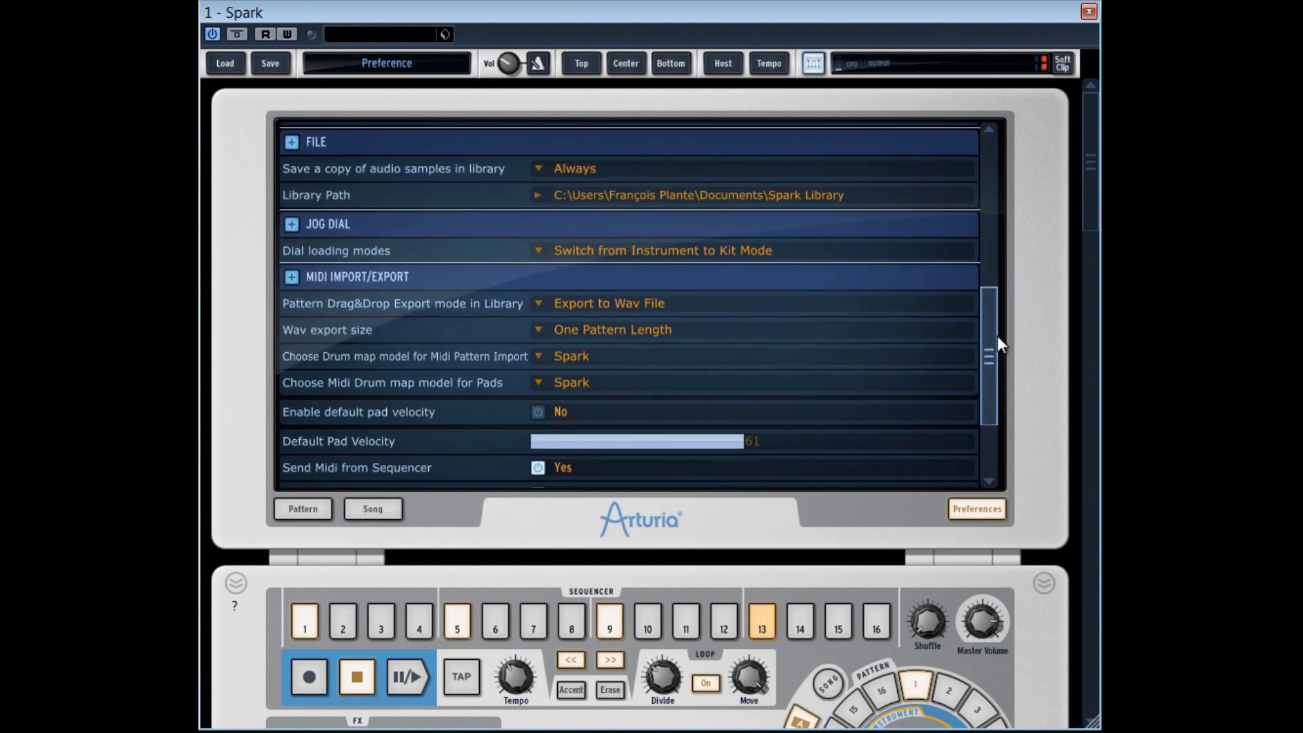
pyautogui.click(574, 173)
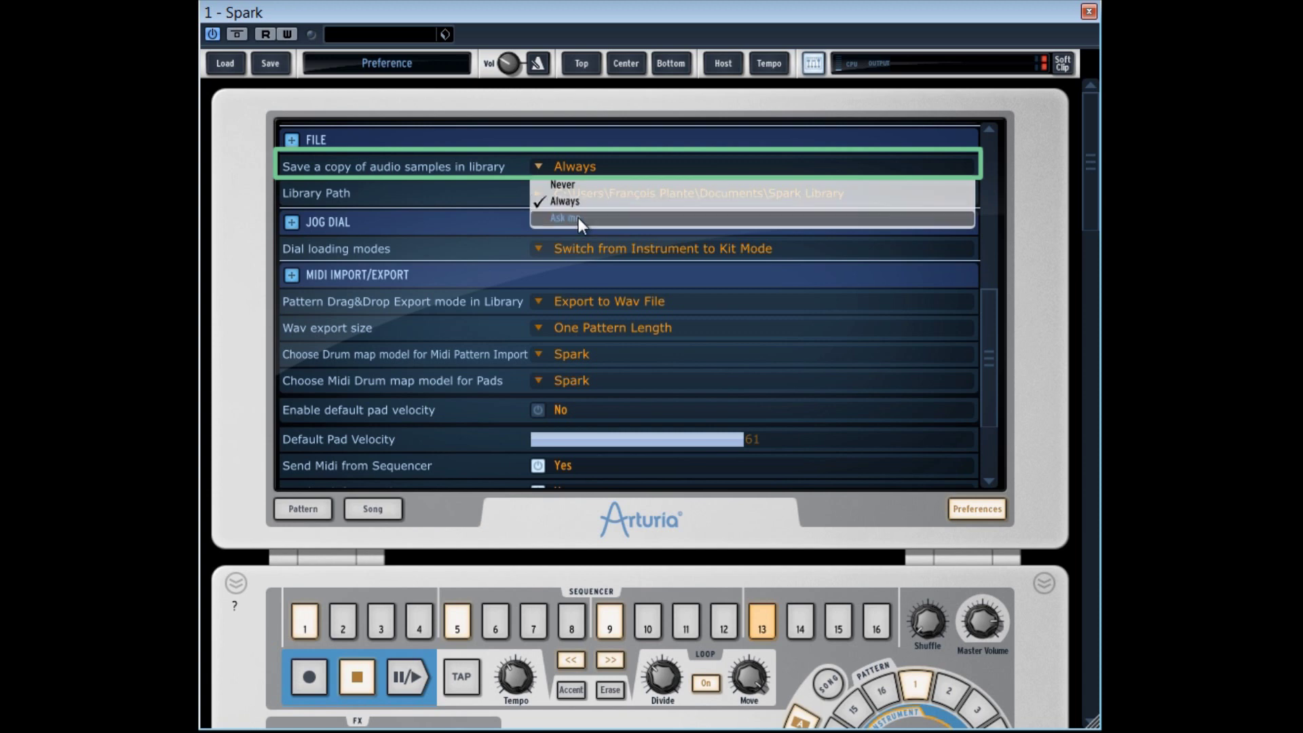
pyautogui.click(445, 194)
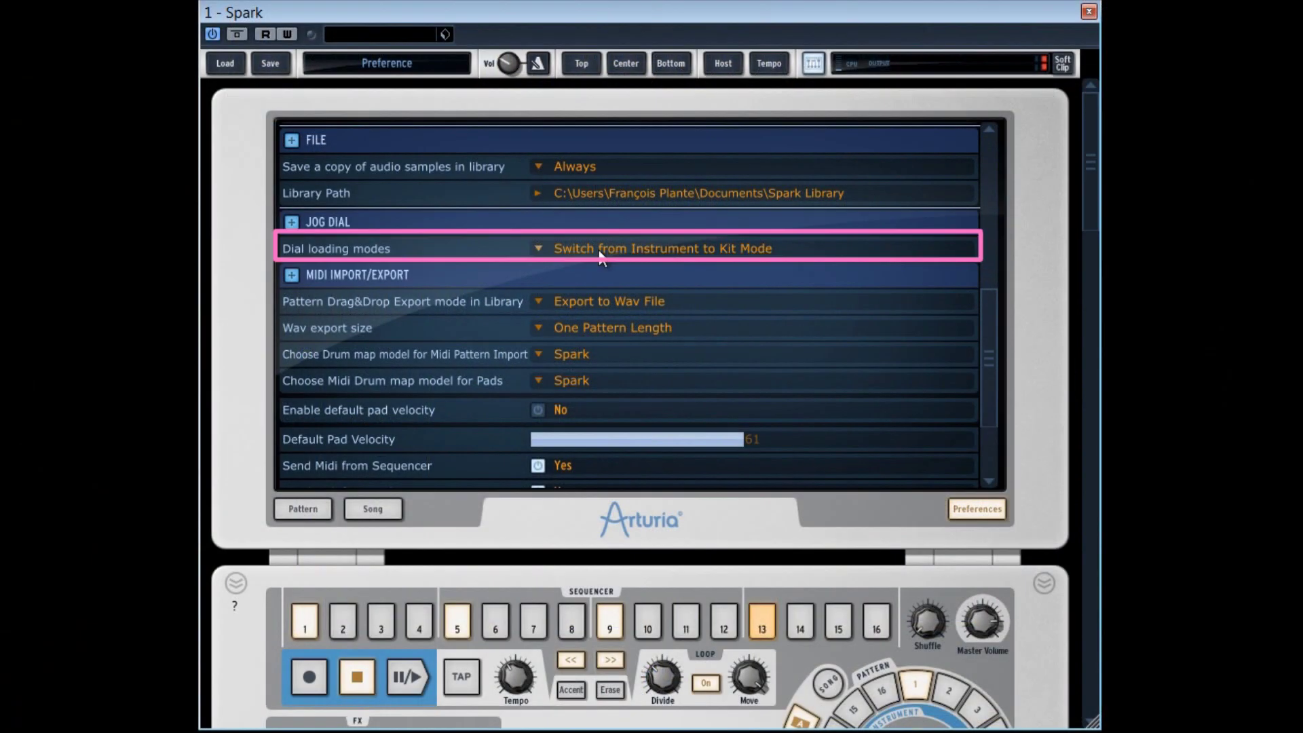
pyautogui.click(599, 251)
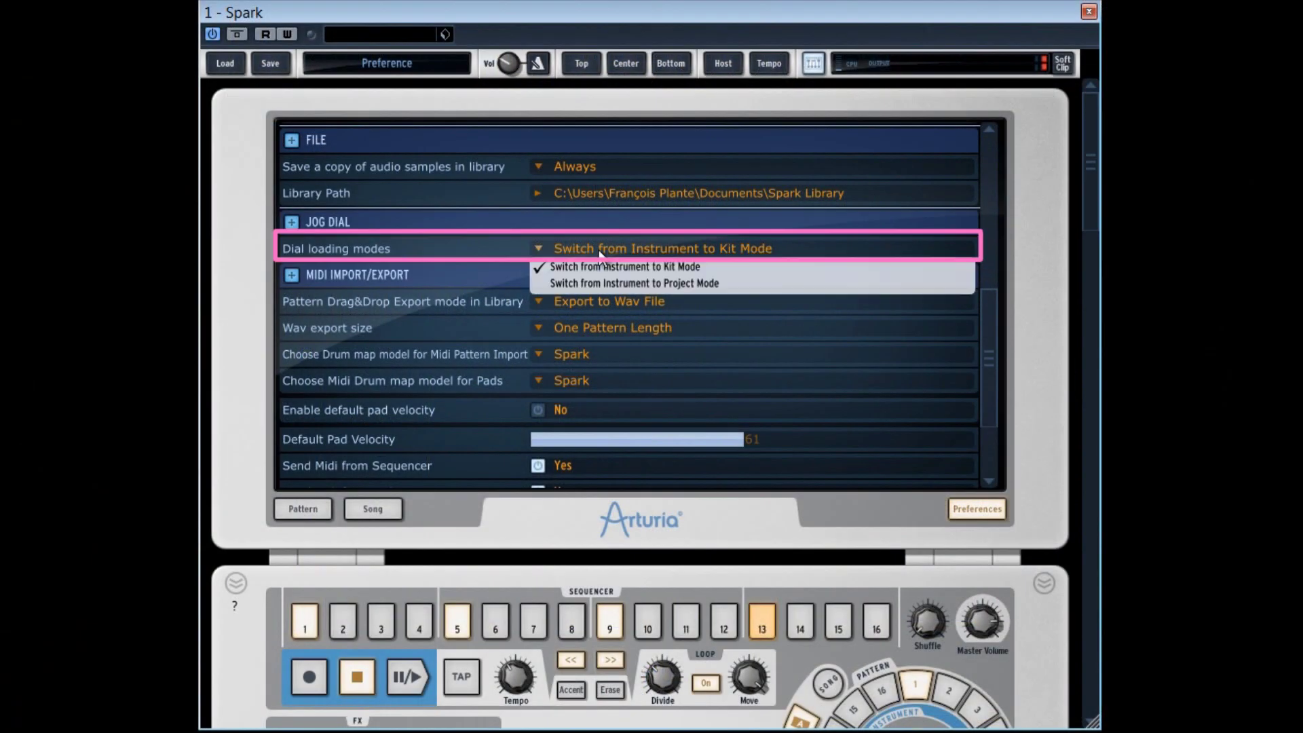
pyautogui.click(666, 283)
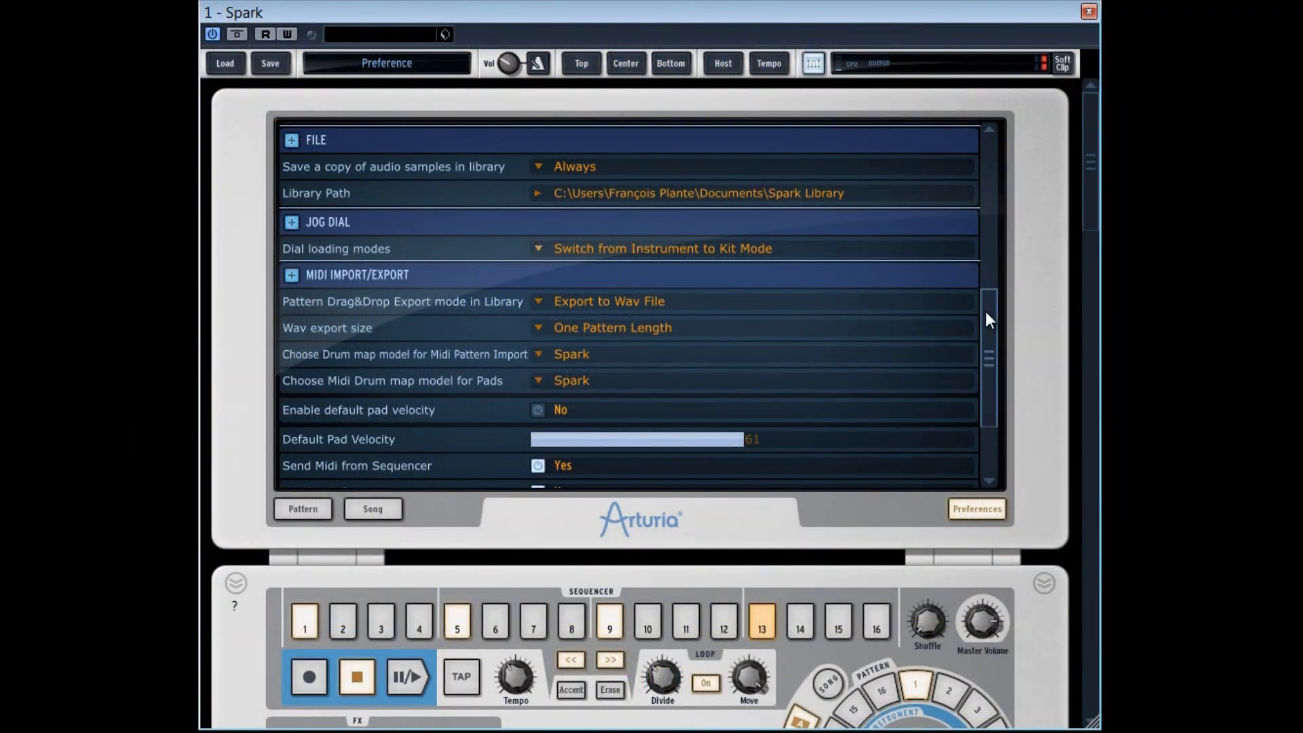
pyautogui.moveTo(987, 315); pyautogui.dragTo(976, 356)
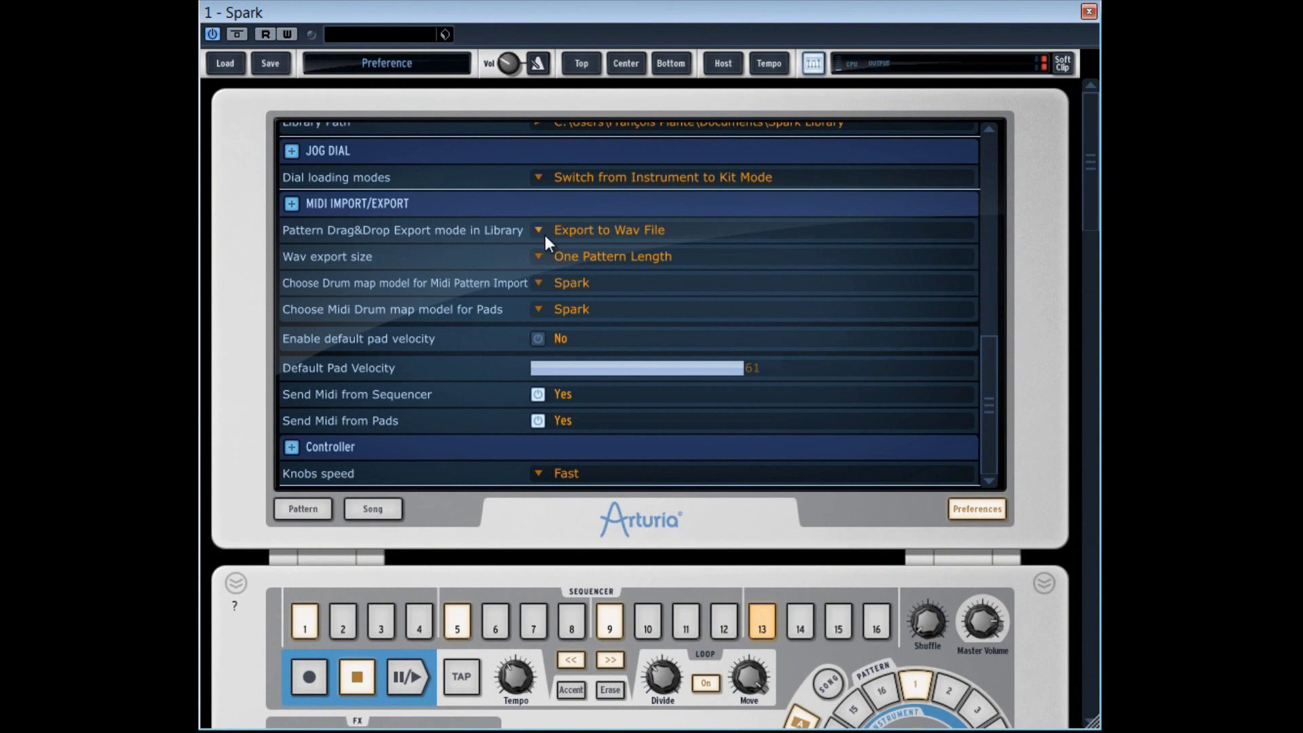
# Step: Show the Pattern Drag&Drop Export mode choices: Export to Wav File or Export to Midi File
pyautogui.click(603, 229)
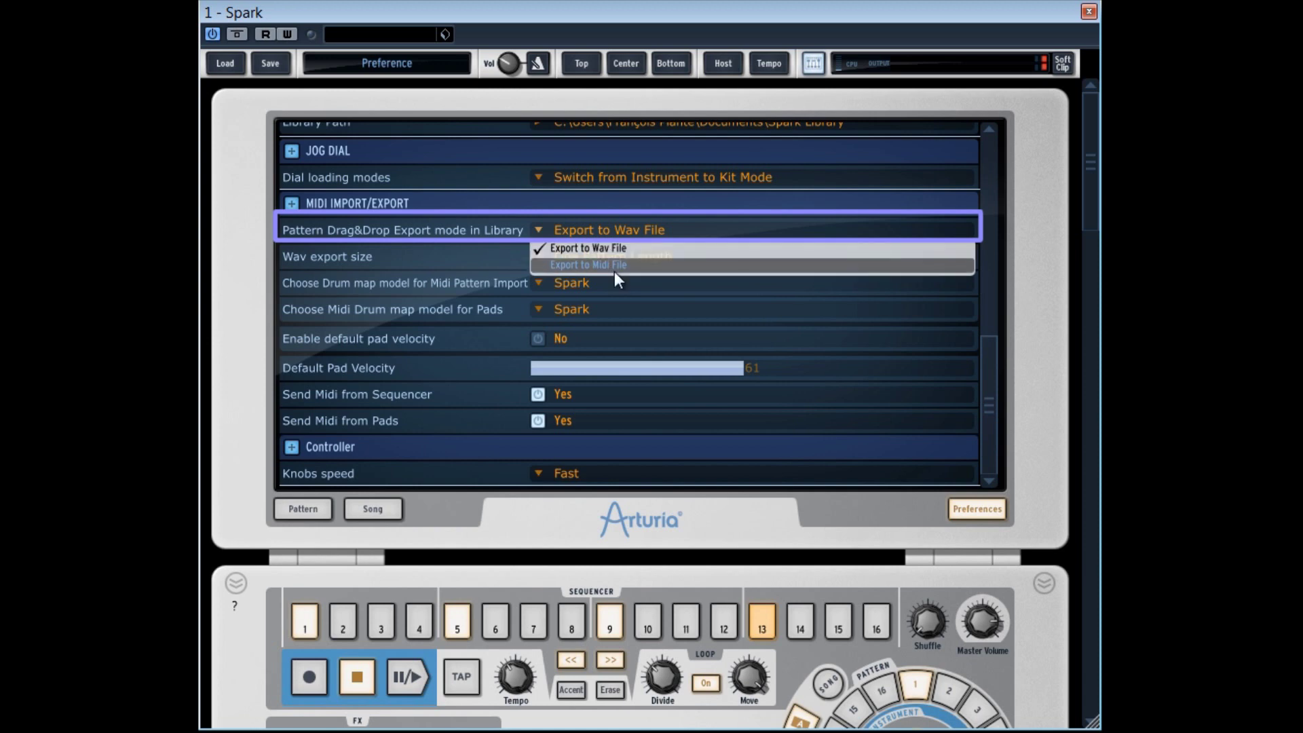
# Step: Leave the export mode on Wav and set Wav export size to Two Patterns Length
pyautogui.click(569, 206)
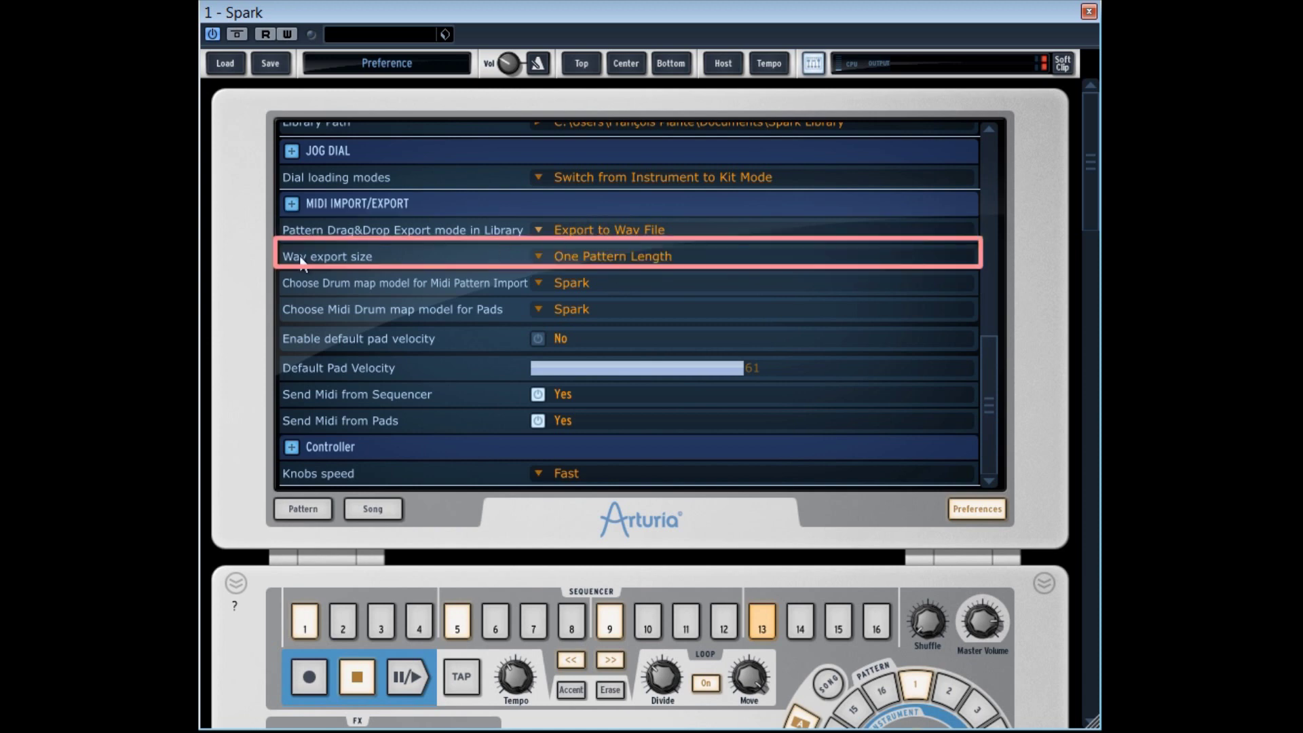
pyautogui.click(619, 264)
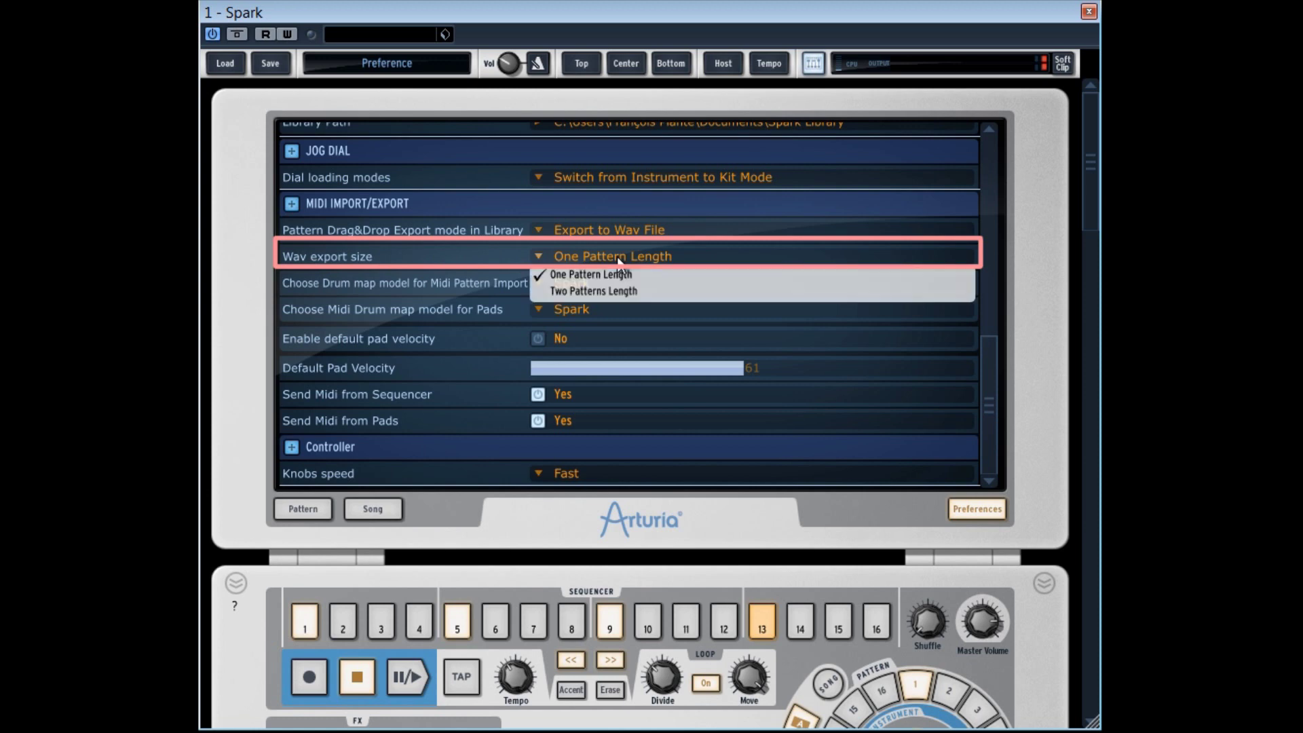
pyautogui.click(597, 292)
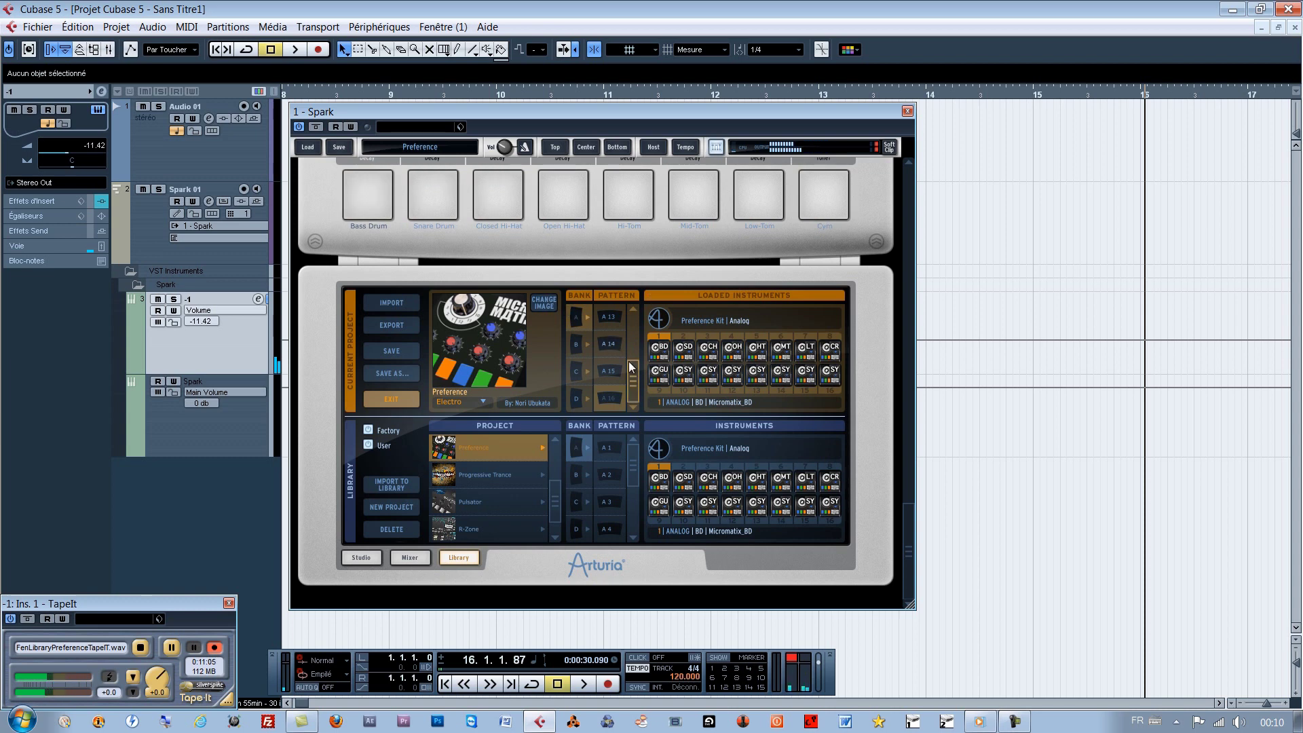
# Step: Drag pattern A16 into Cubase at bar 14 as an audio clip, confirm the import, and play it
pyautogui.moveTo(612, 397); pyautogui.dragTo(613, 408)
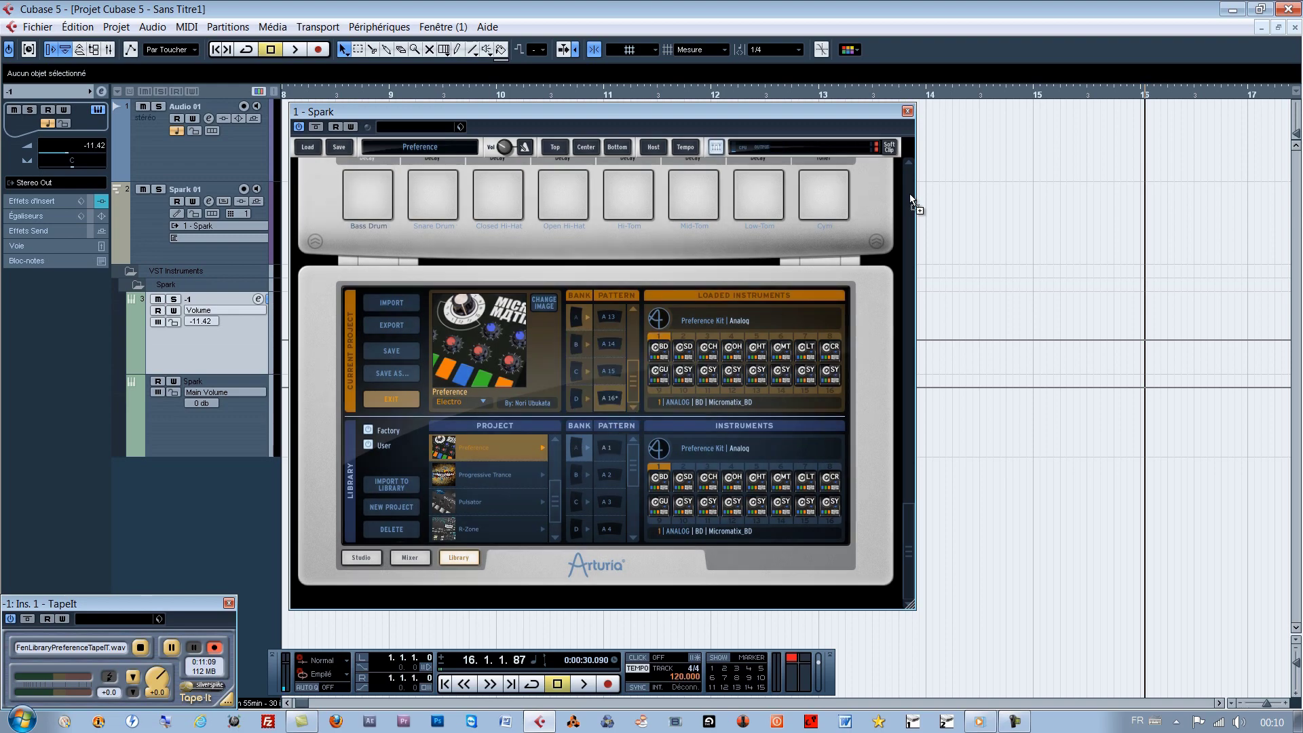
pyautogui.moveTo(909, 193); pyautogui.dragTo(957, 144)
pyautogui.click(547, 433)
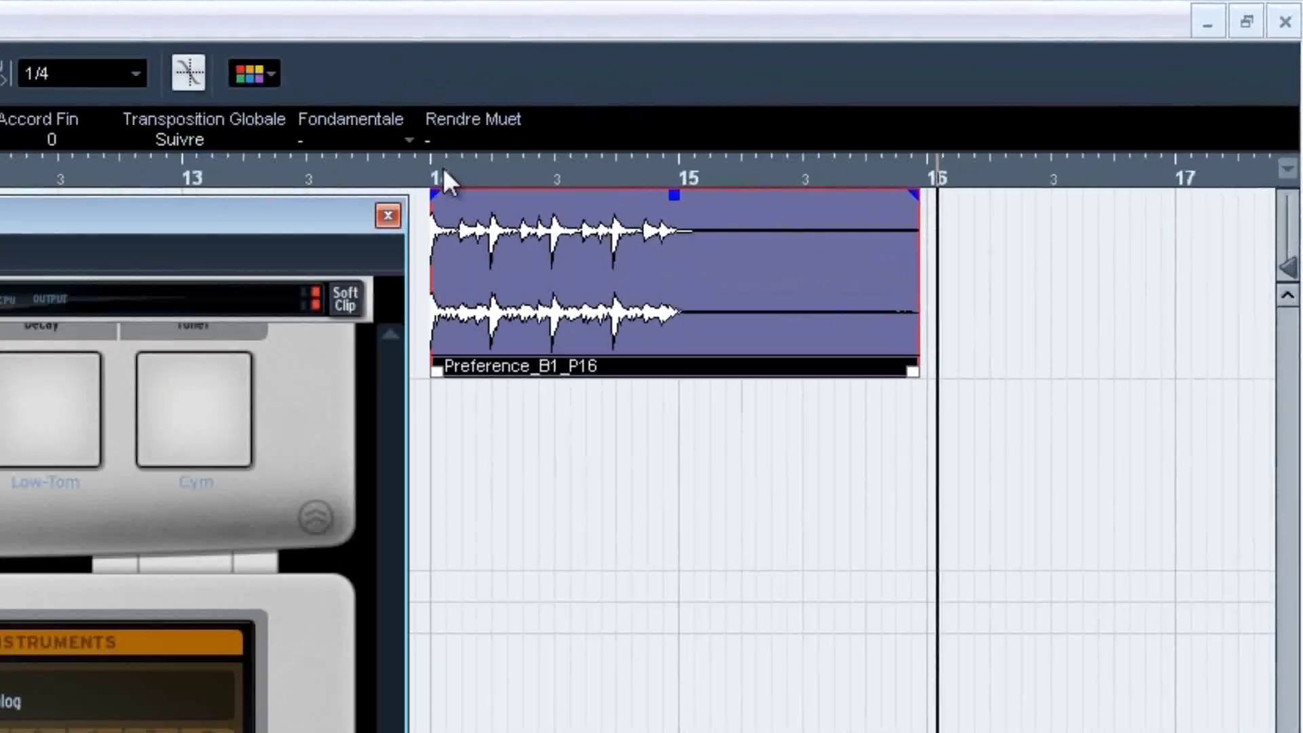
pyautogui.click(935, 97)
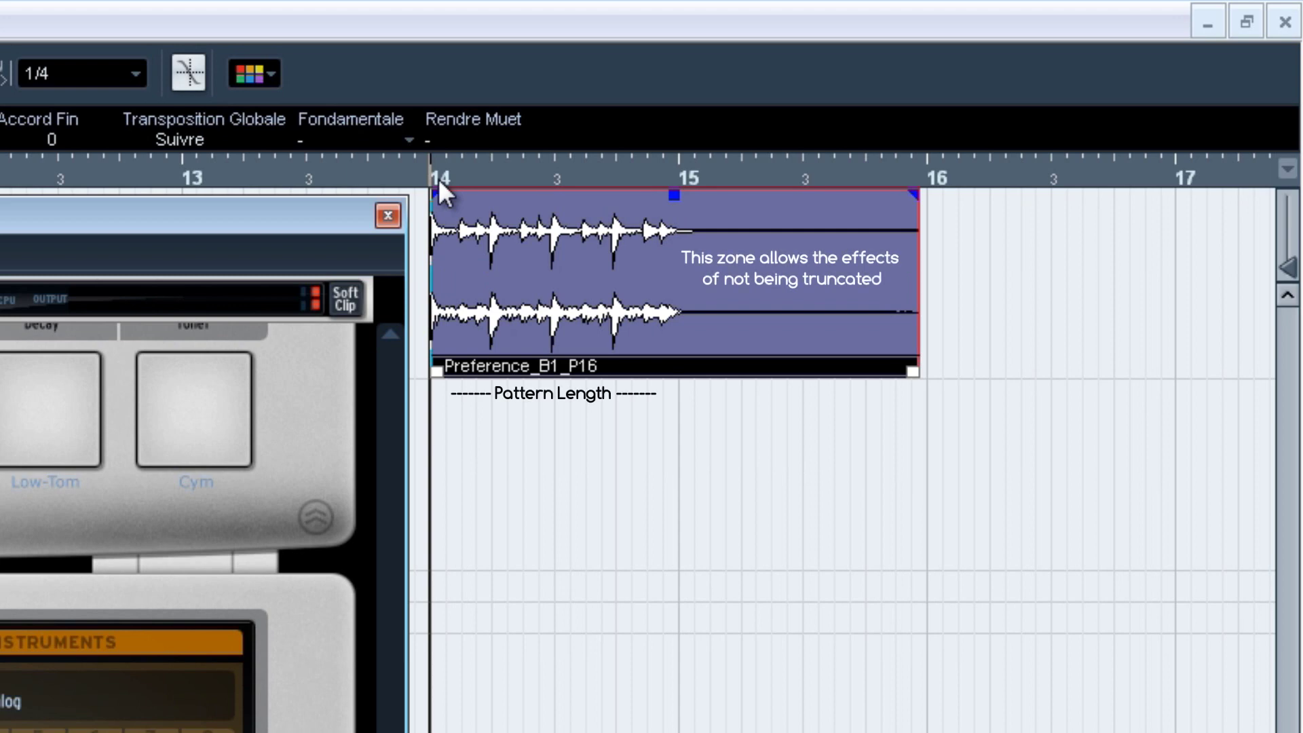
pyautogui.press('space')
pyautogui.press('space')
pyautogui.press('space')
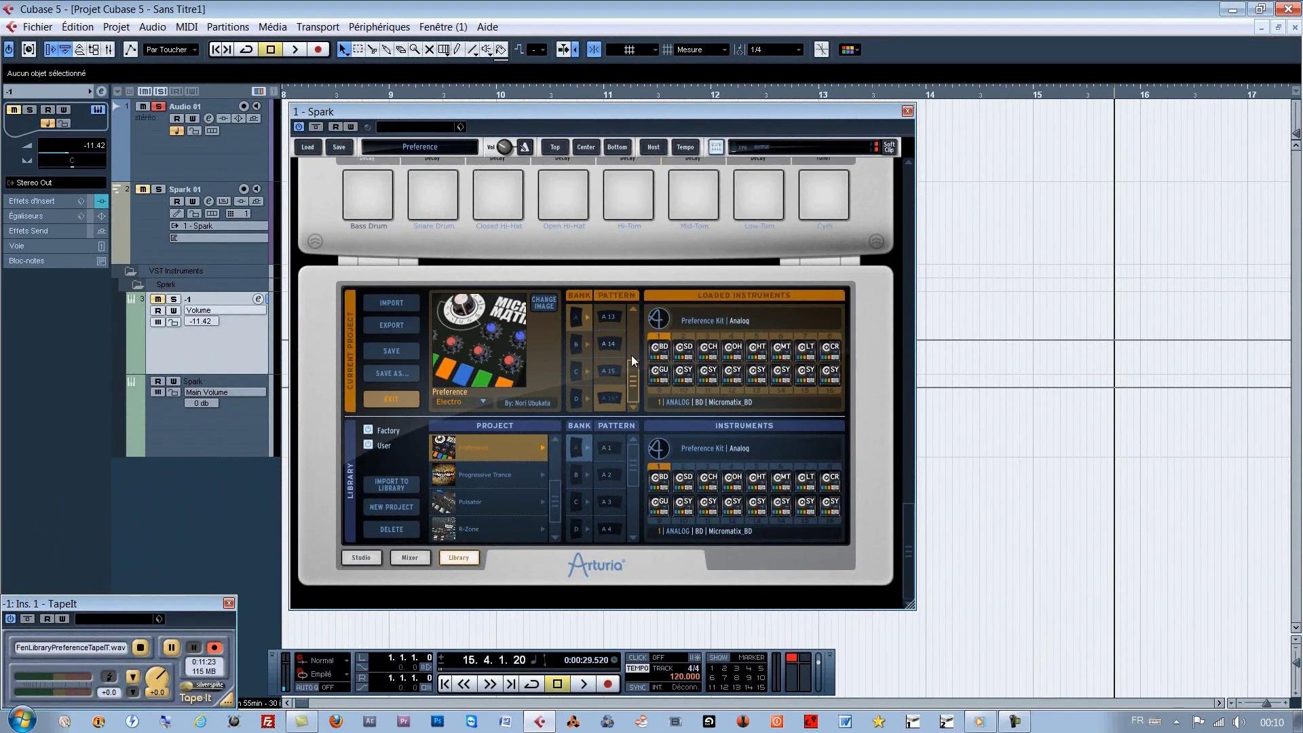
pyautogui.moveTo(908, 474); pyautogui.dragTo(906, 230)
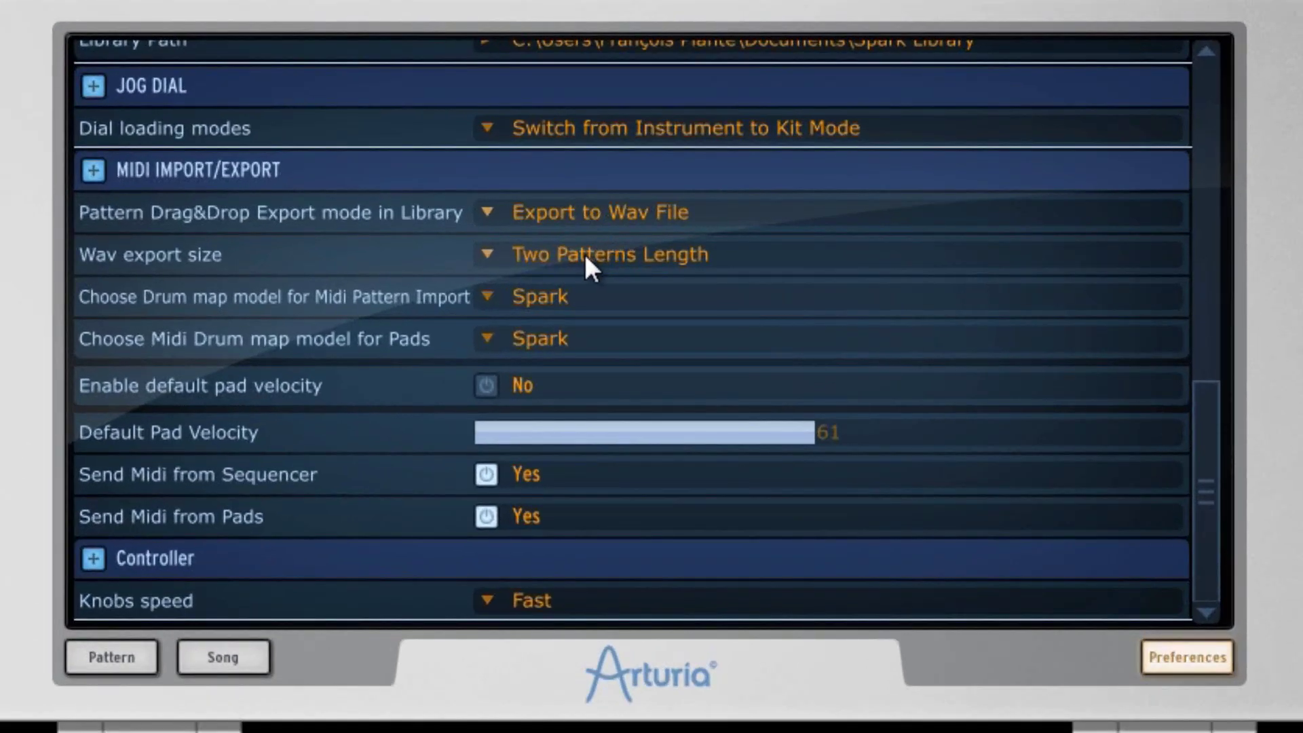
# Step: Set Spark's Wav export size back to One Pattern Length
pyautogui.click(585, 254)
pyautogui.click(589, 280)
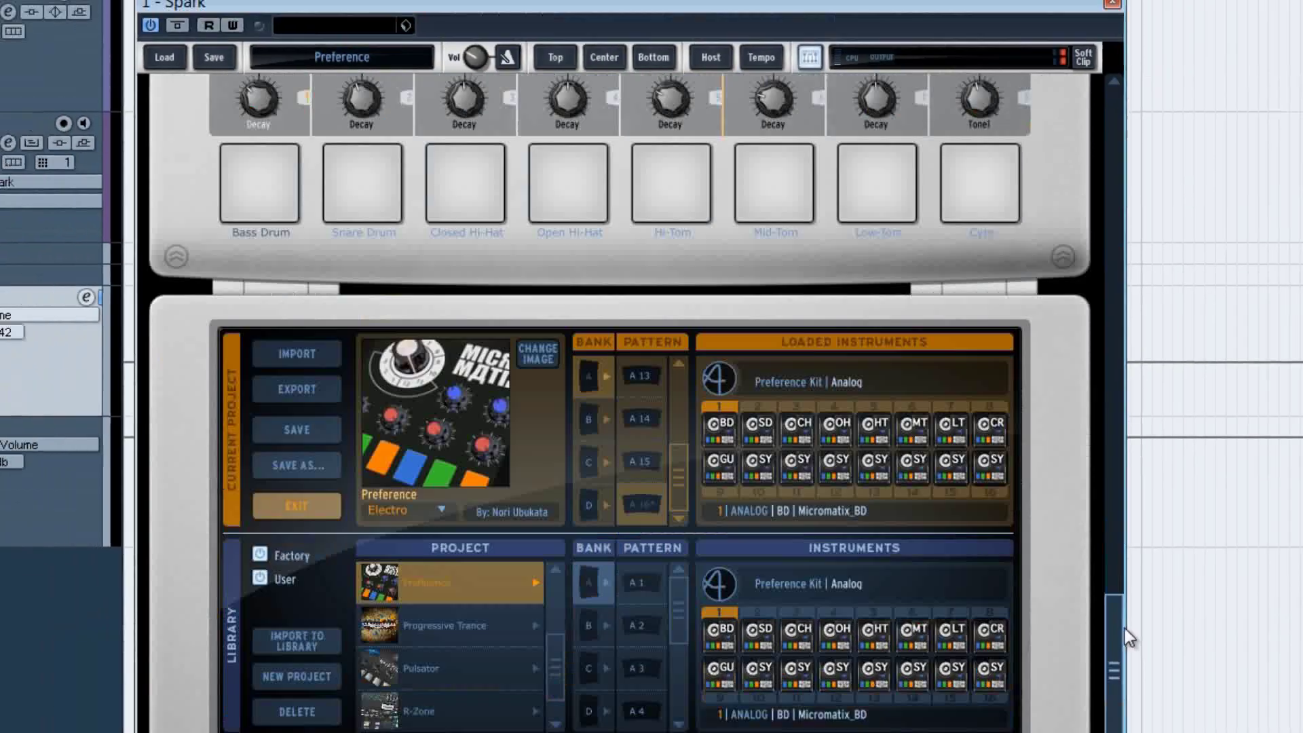
pyautogui.moveTo(1125, 629); pyautogui.dragTo(1117, 693)
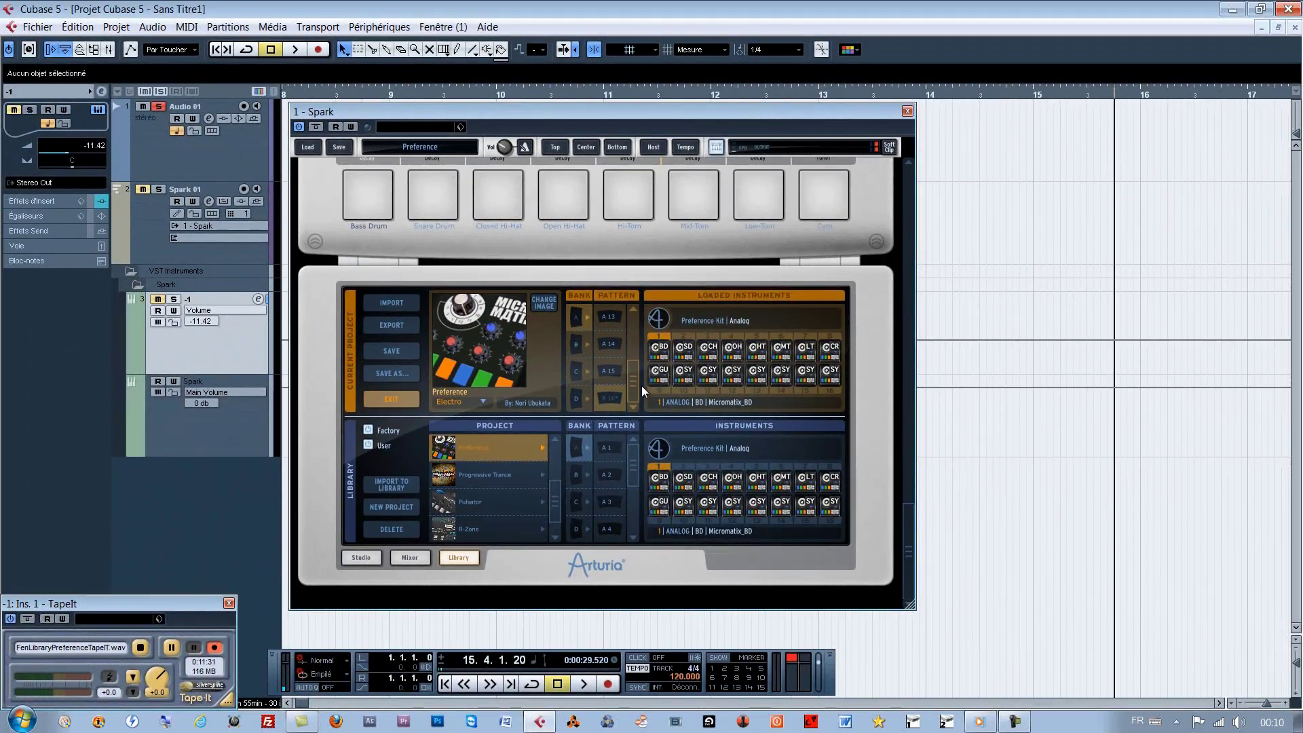
# Step: Drag pattern D15 from bank D into Cubase at bar 15 as audio and play it
pyautogui.click(585, 398)
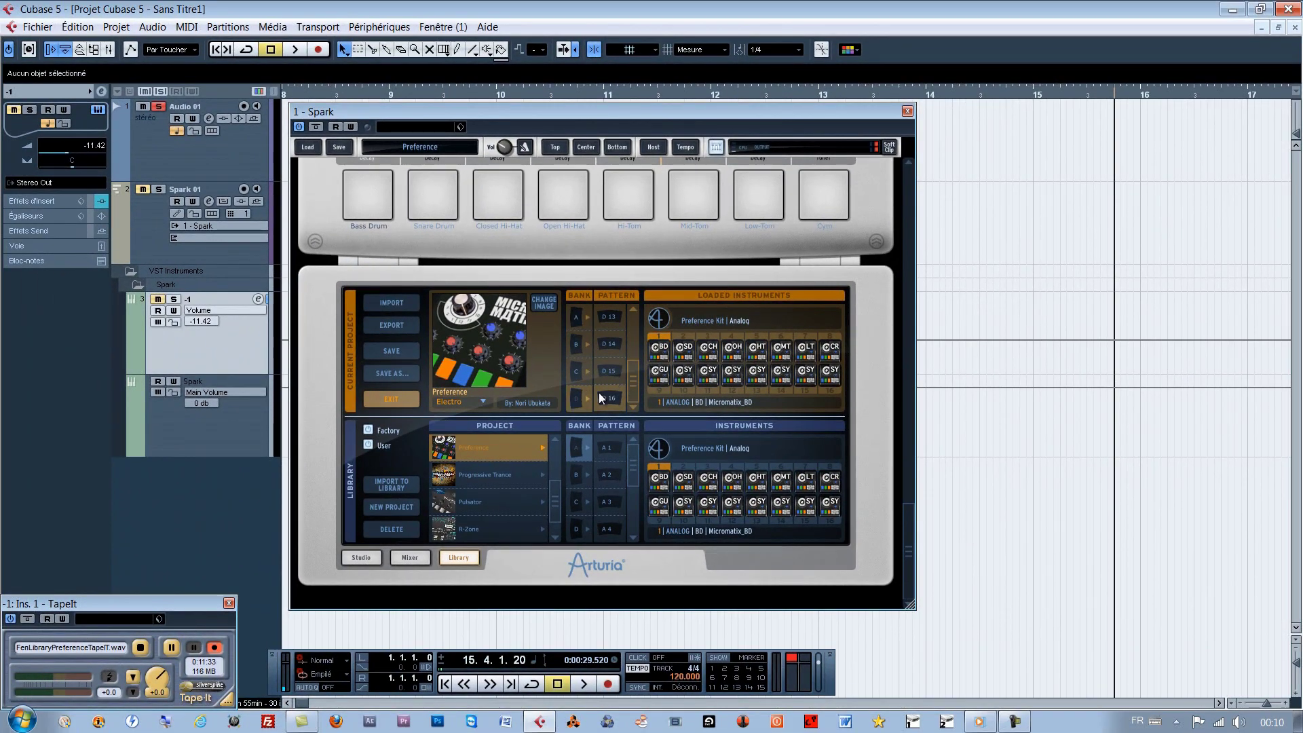
pyautogui.moveTo(608, 375); pyautogui.dragTo(1026, 155)
pyautogui.click(536, 434)
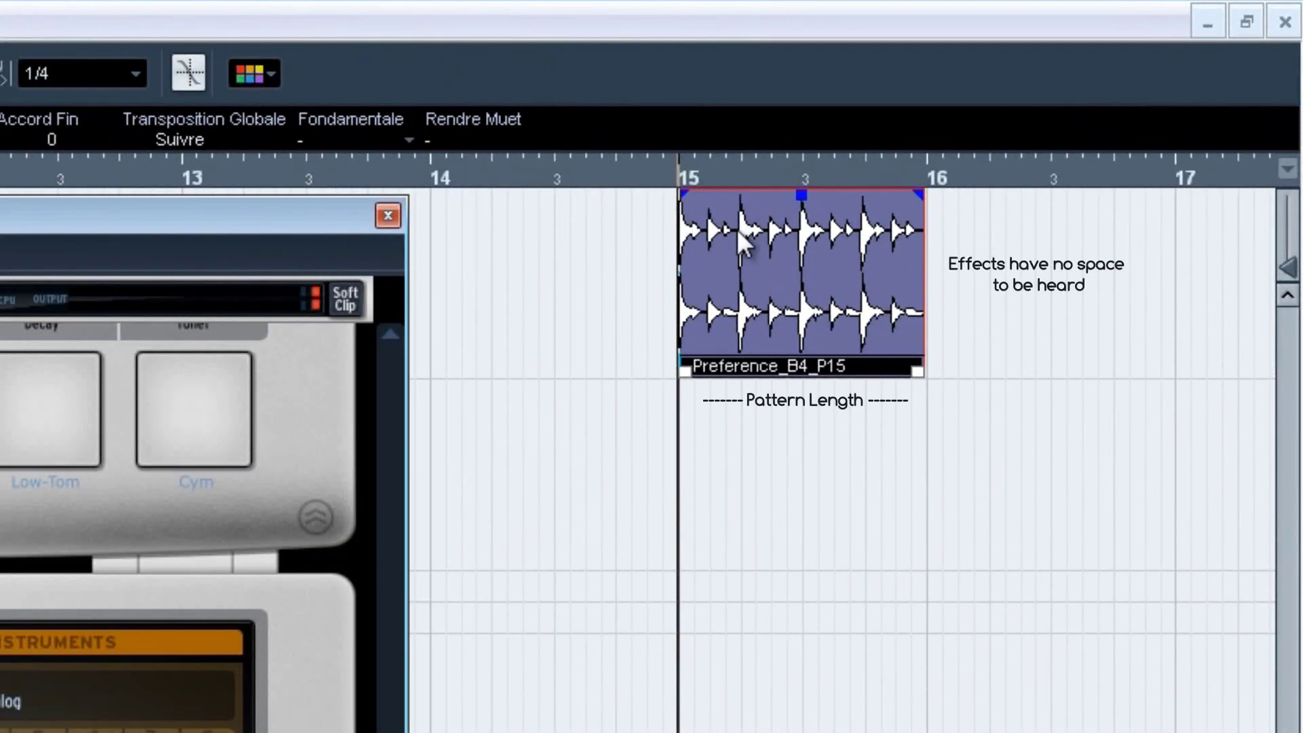
pyautogui.press('space')
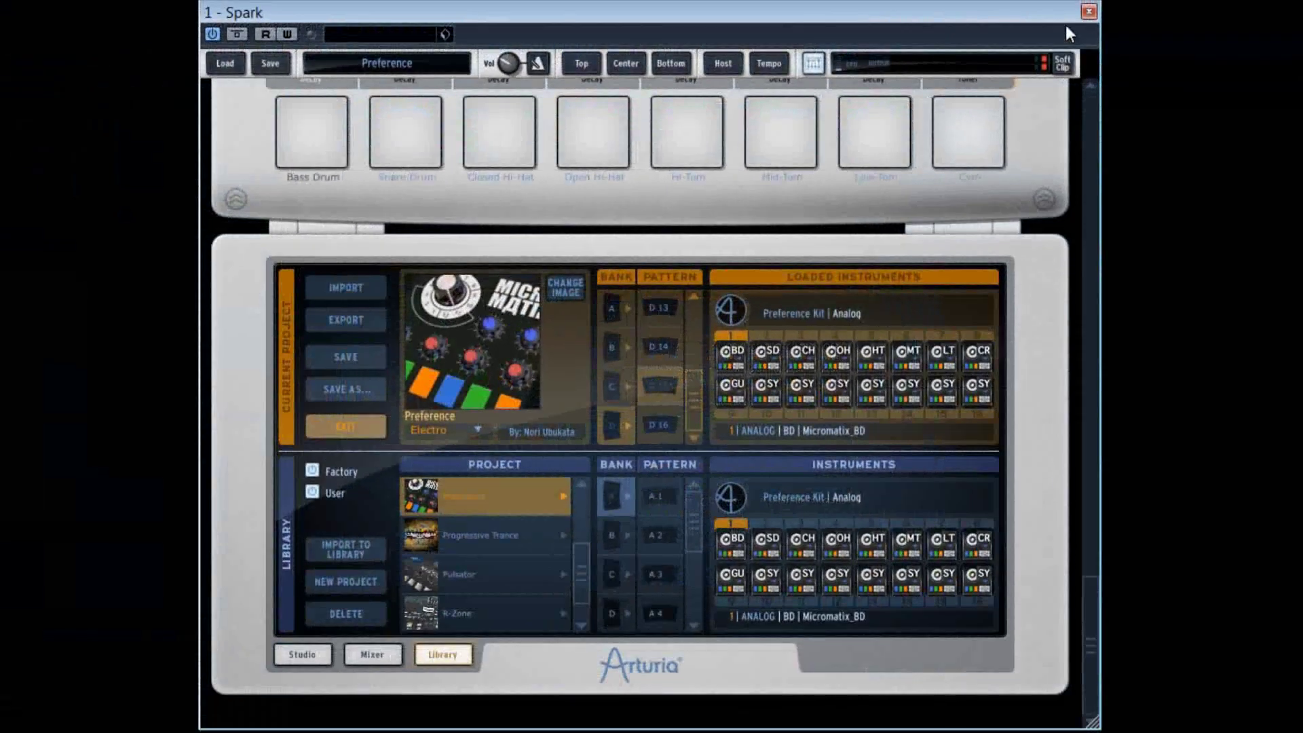
# Step: Set Spark's Wav export size to Two Patterns Length again
pyautogui.moveTo(1089, 588); pyautogui.dragTo(1089, 103)
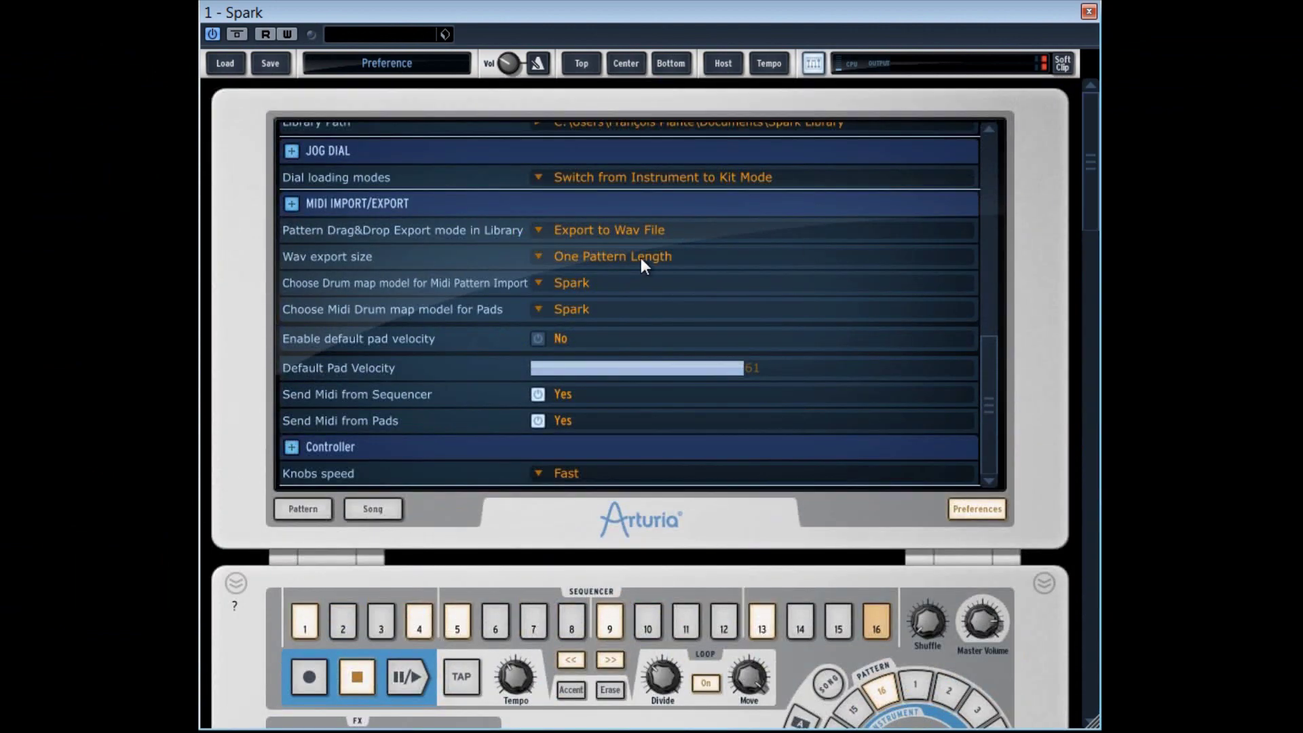
pyautogui.click(615, 261)
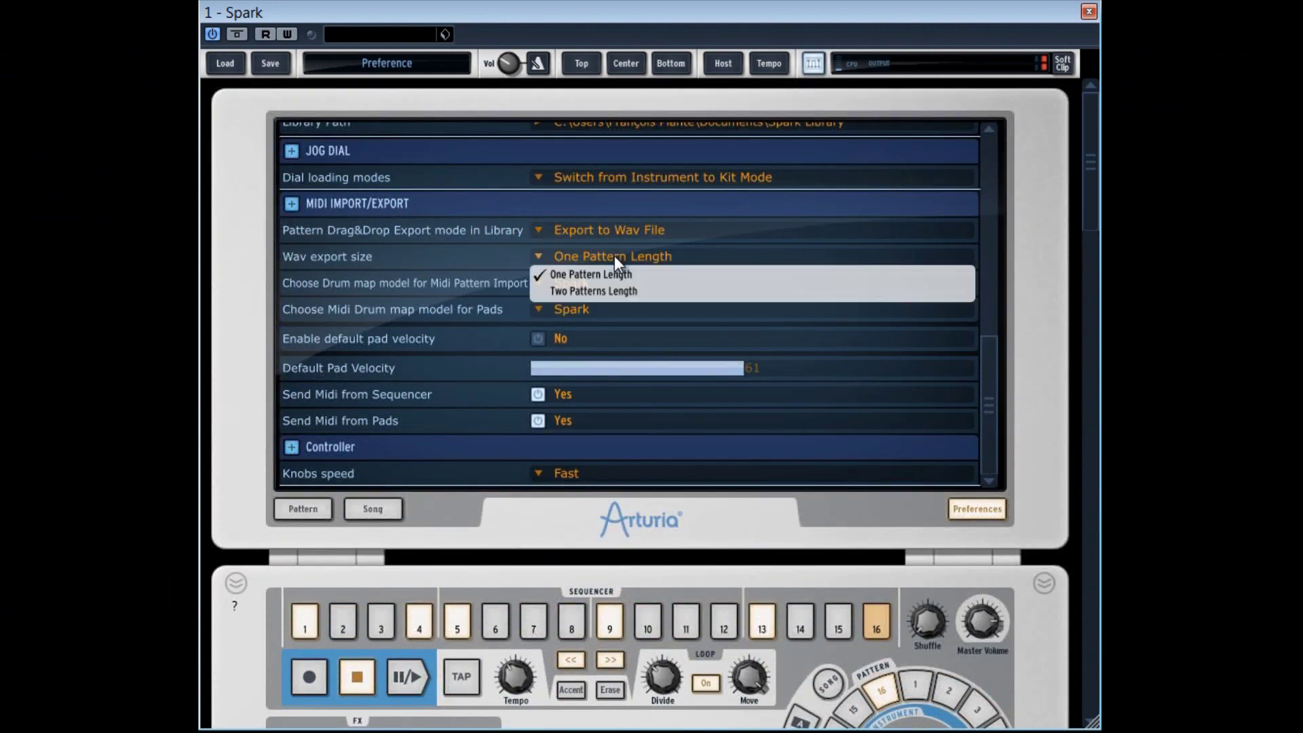
pyautogui.click(593, 290)
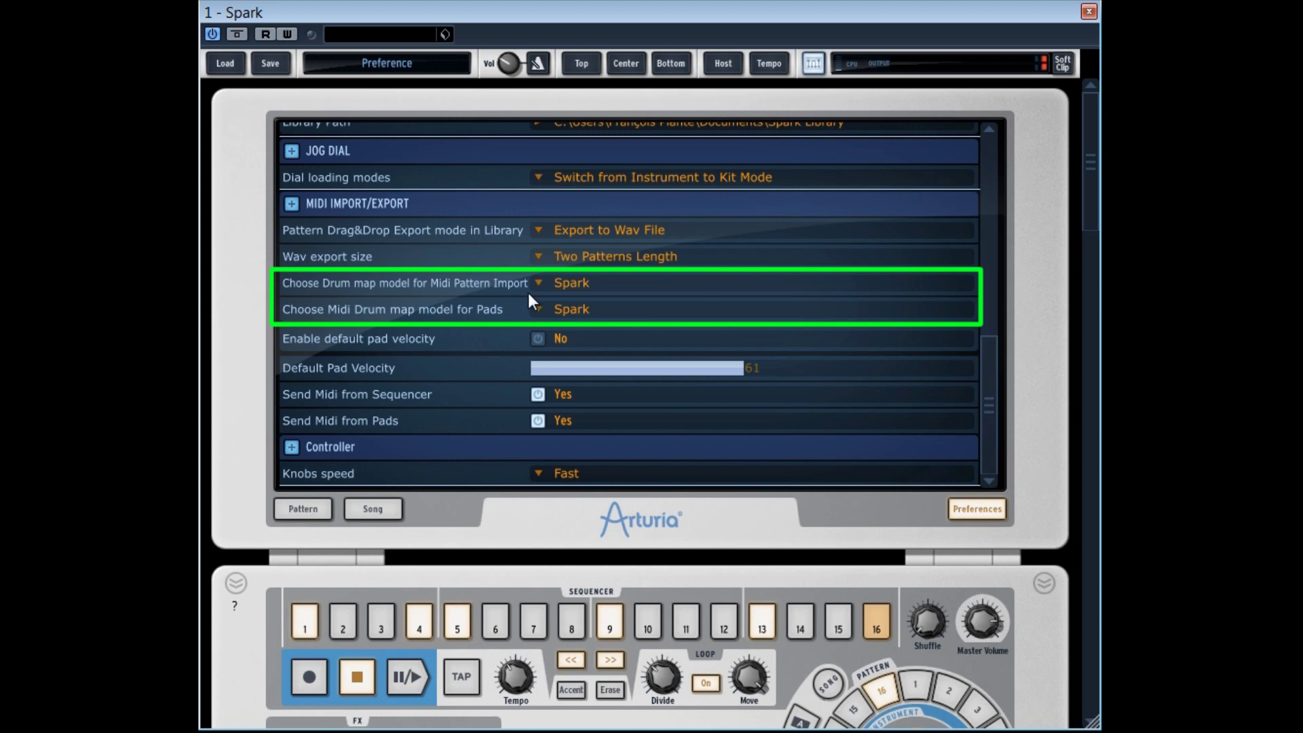
pyautogui.click(581, 282)
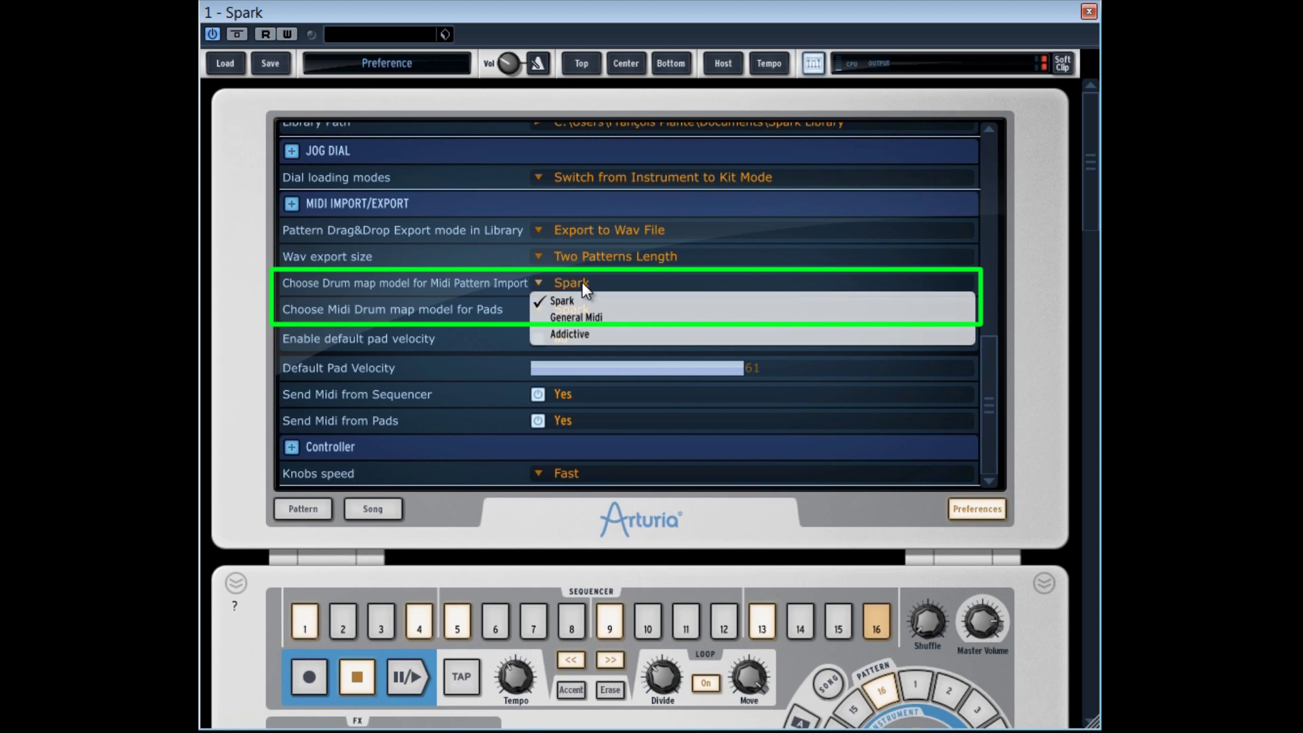
pyautogui.click(519, 274)
pyautogui.click(563, 309)
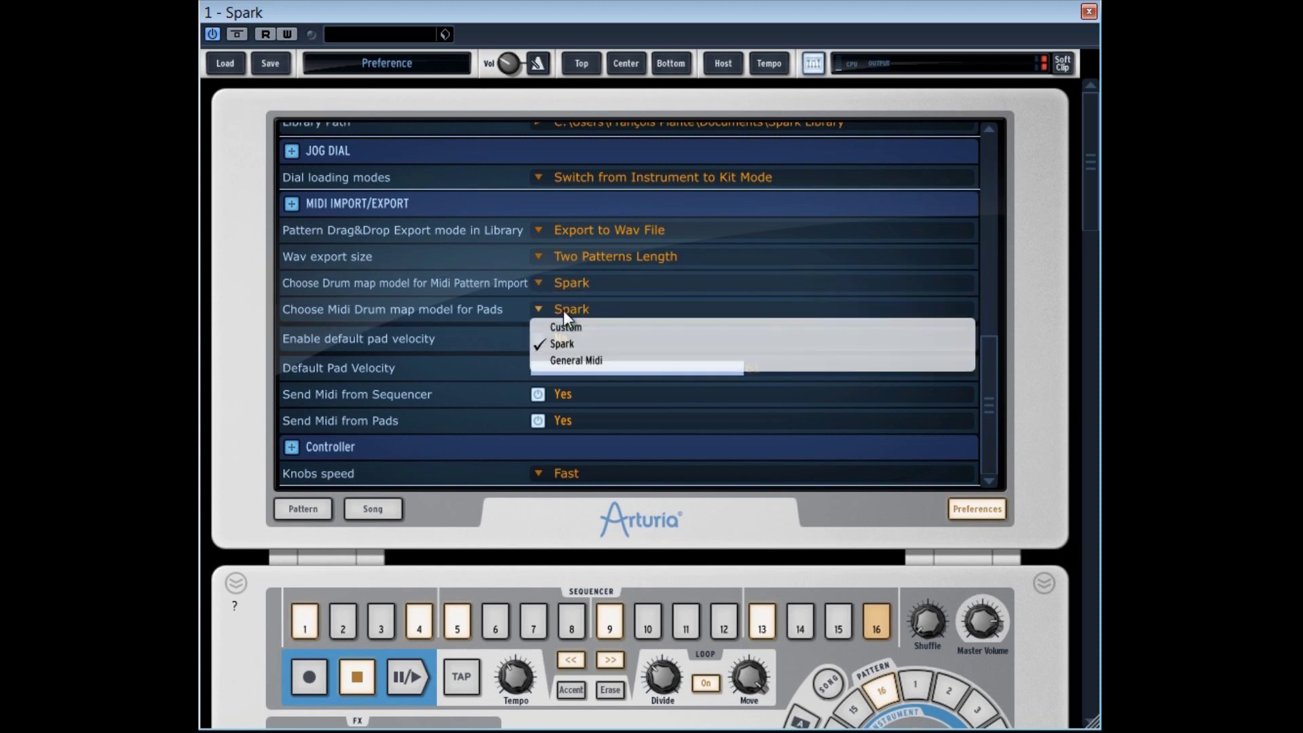
pyautogui.click(495, 248)
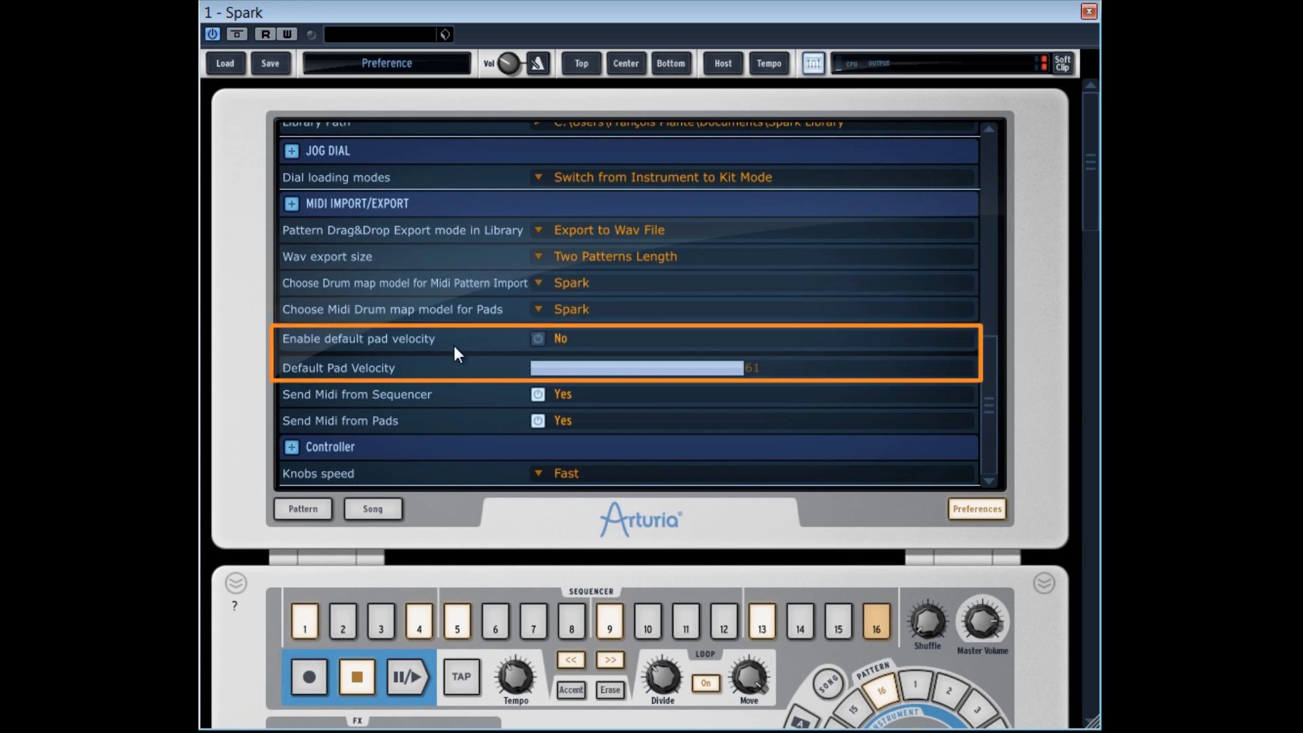
# Step: Enable default pad velocity and set the Default Pad Velocity slider to 49
pyautogui.click(538, 338)
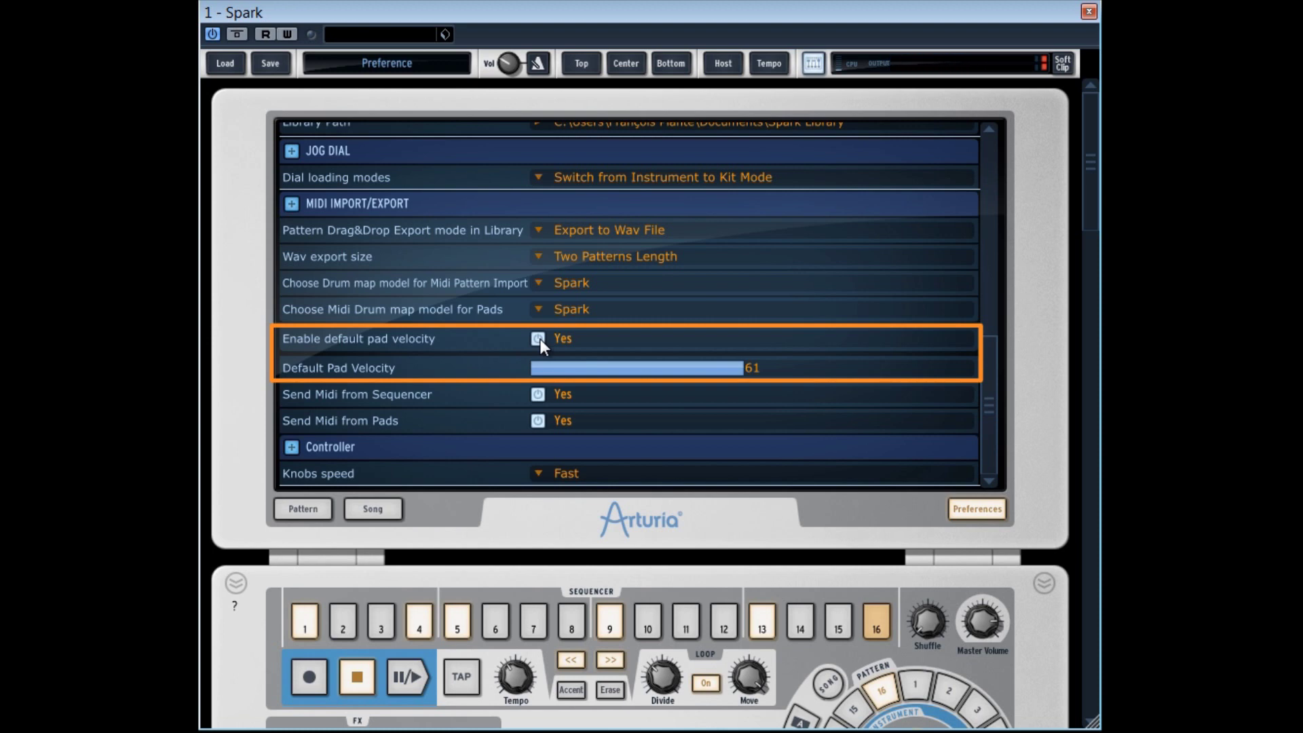
pyautogui.moveTo(779, 362); pyautogui.dragTo(969, 410)
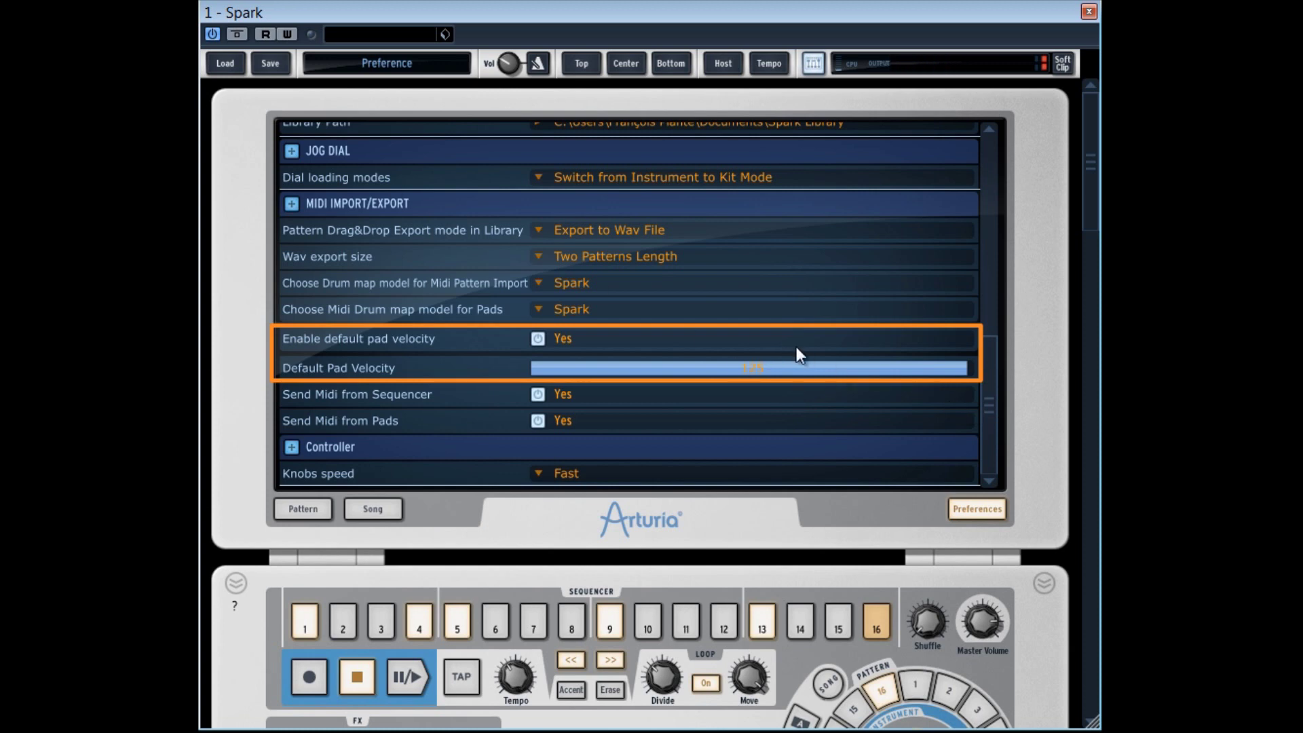
pyautogui.moveTo(960, 378); pyautogui.dragTo(705, 389)
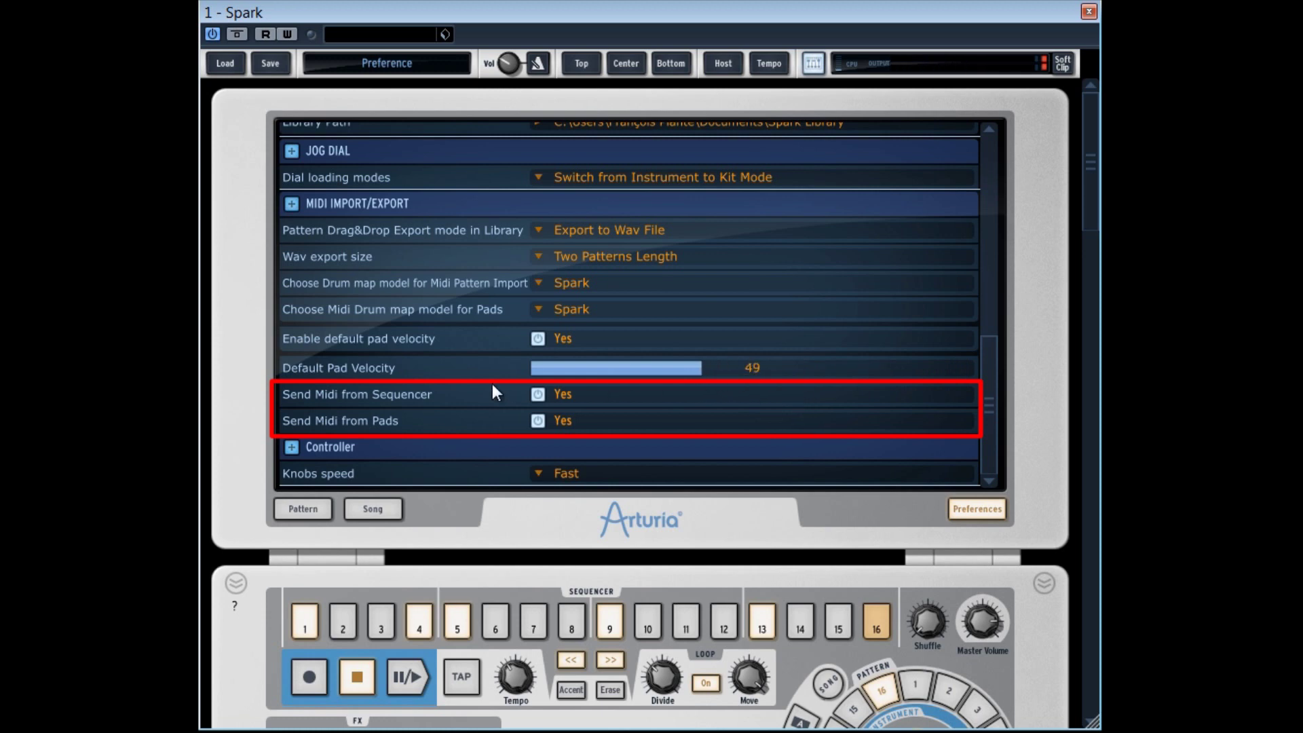
# Step: Set Enable default pad velocity to No and show the Knobs speed choices, currently Fast
pyautogui.click(538, 338)
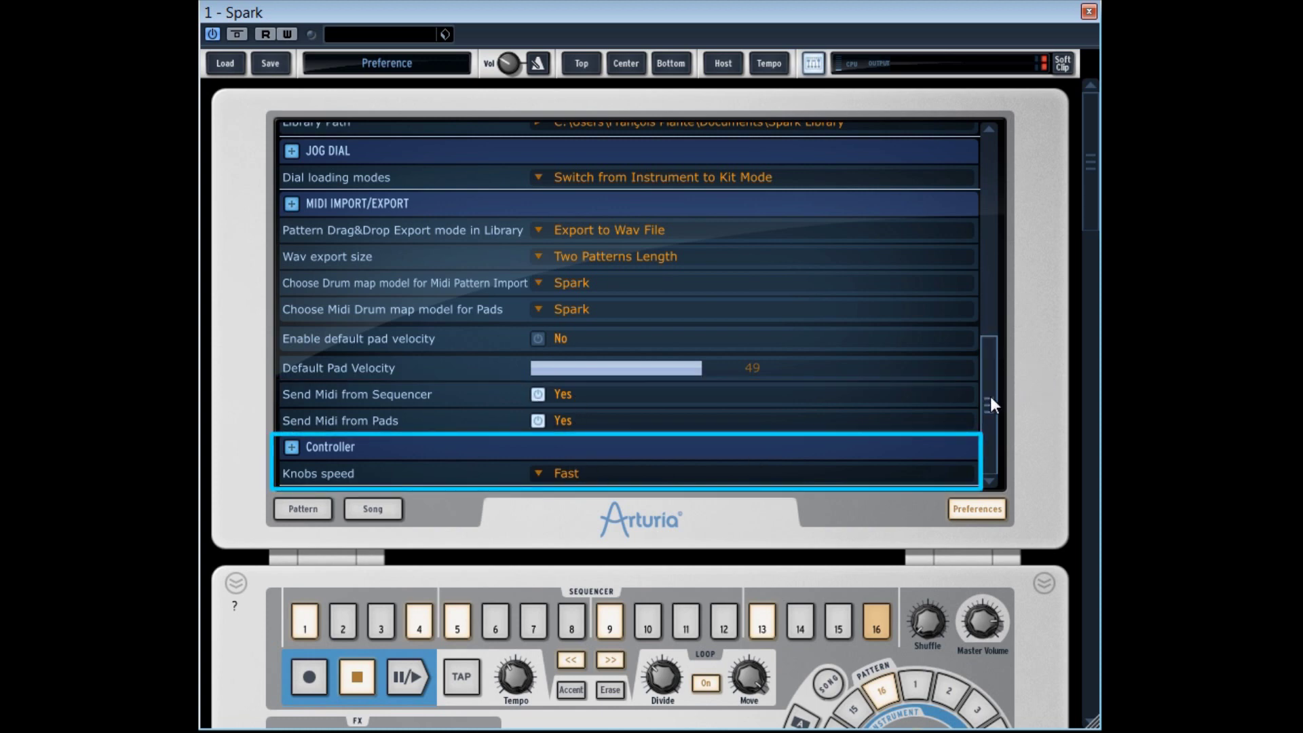
pyautogui.click(559, 473)
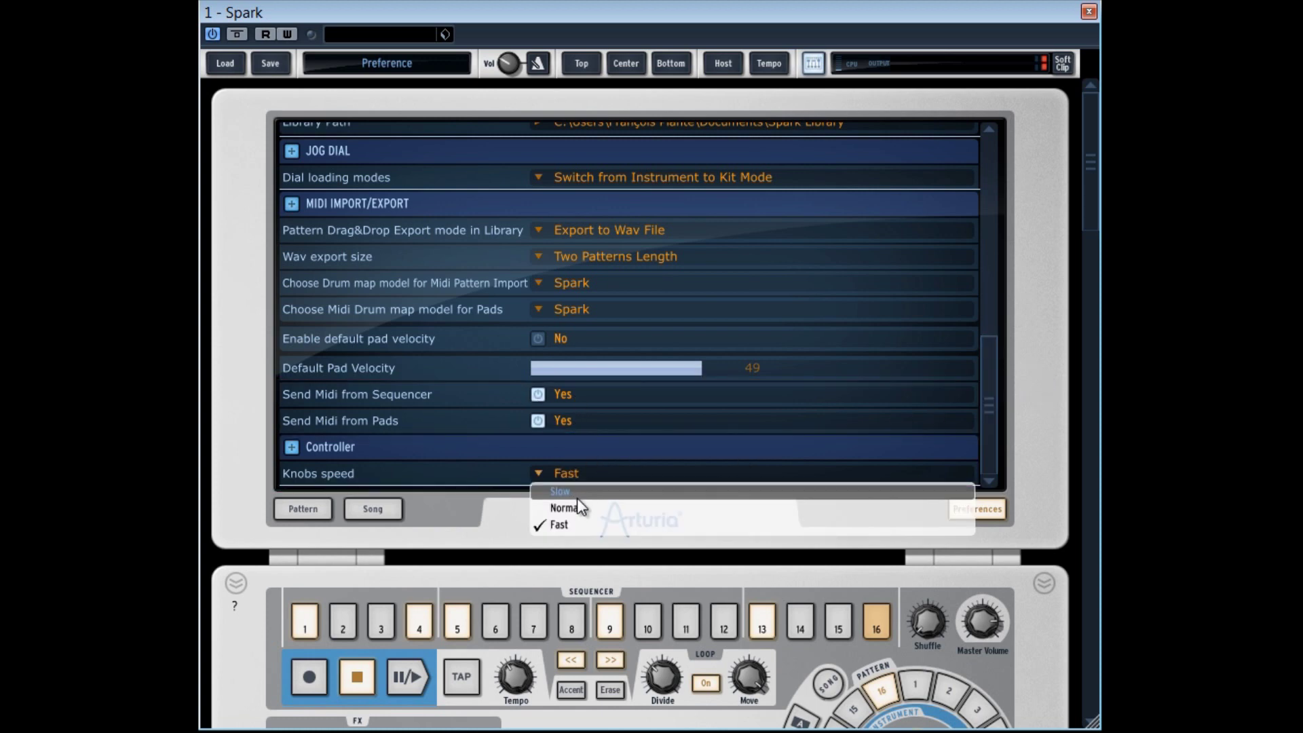